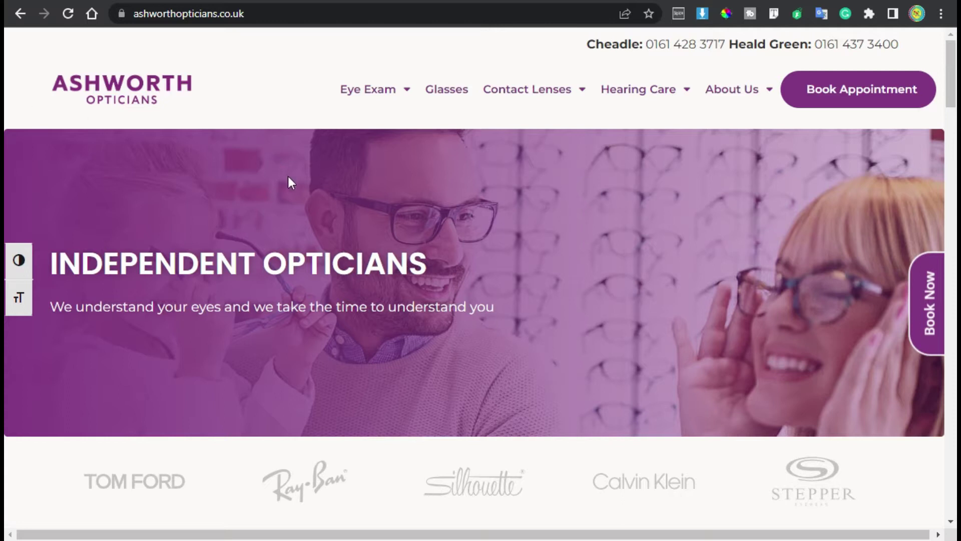
Step: Open the About Us page from the homepage's About Us dropdown and edit it in Elementor
scroll(248, 210, "down", 2)
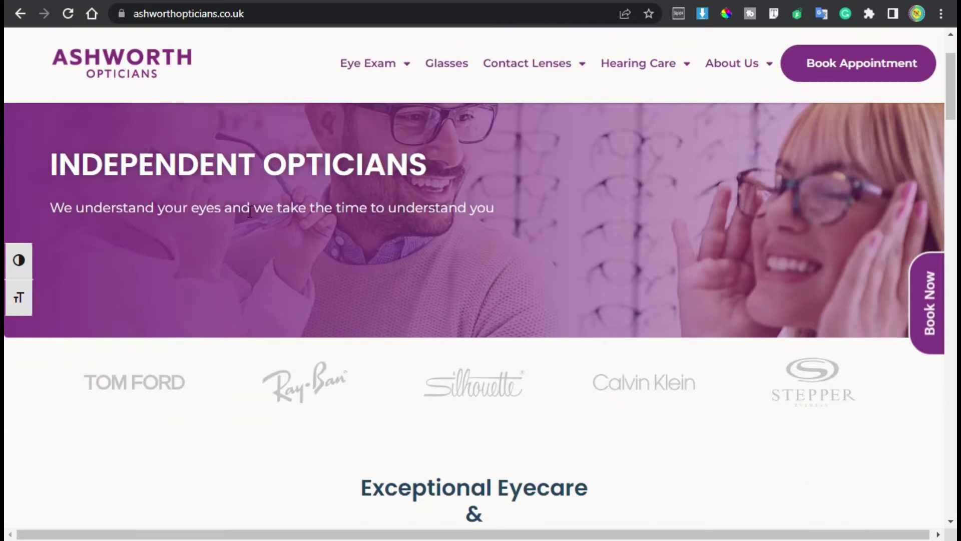
scroll(381, 443, "down", 4)
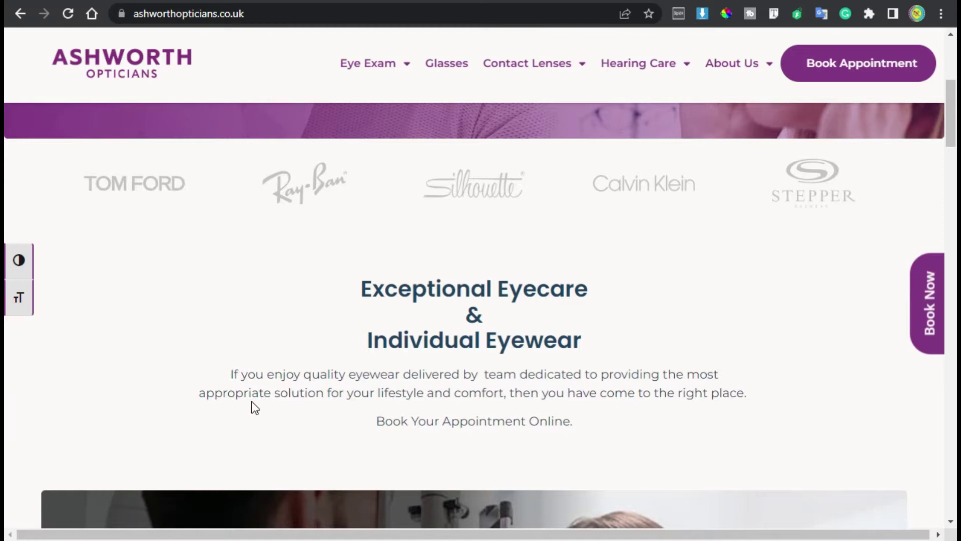
scroll(381, 397, "down", 2)
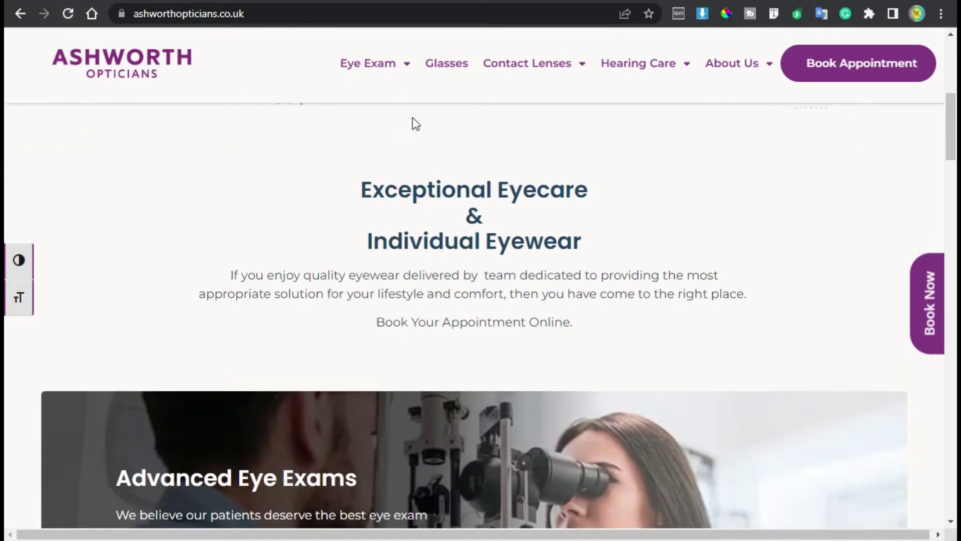
scroll(391, 203, "up", 4)
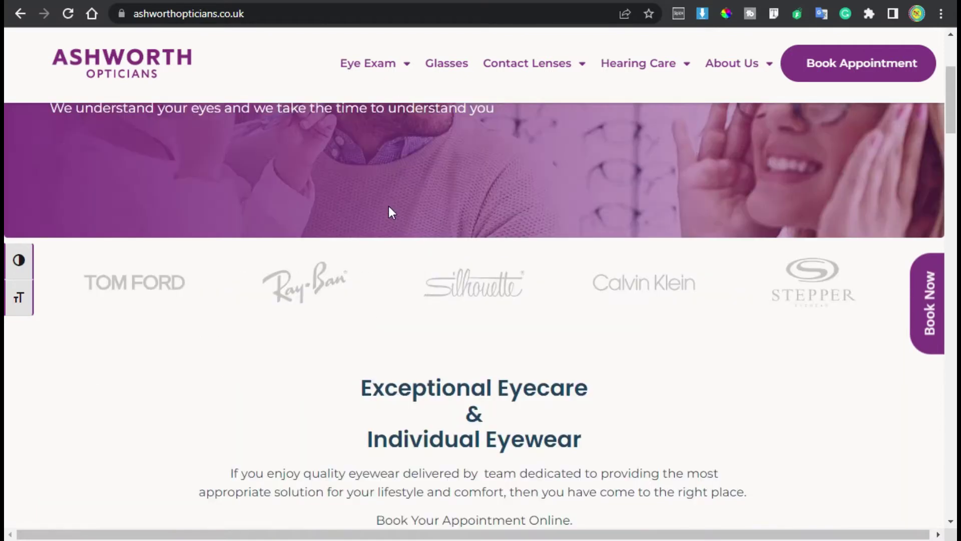
scroll(389, 207, "up", 2)
scroll(390, 208, "up", 2)
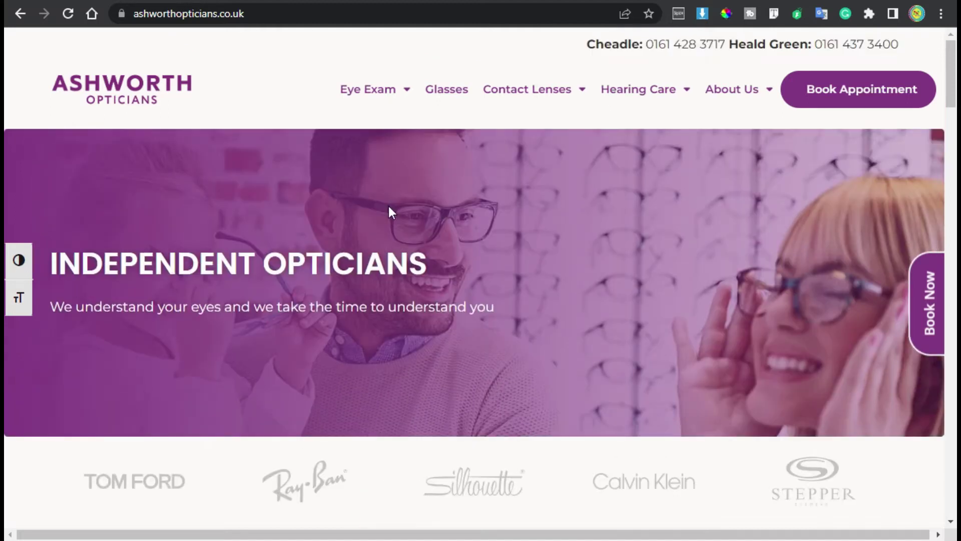
scroll(388, 206, "down", 10)
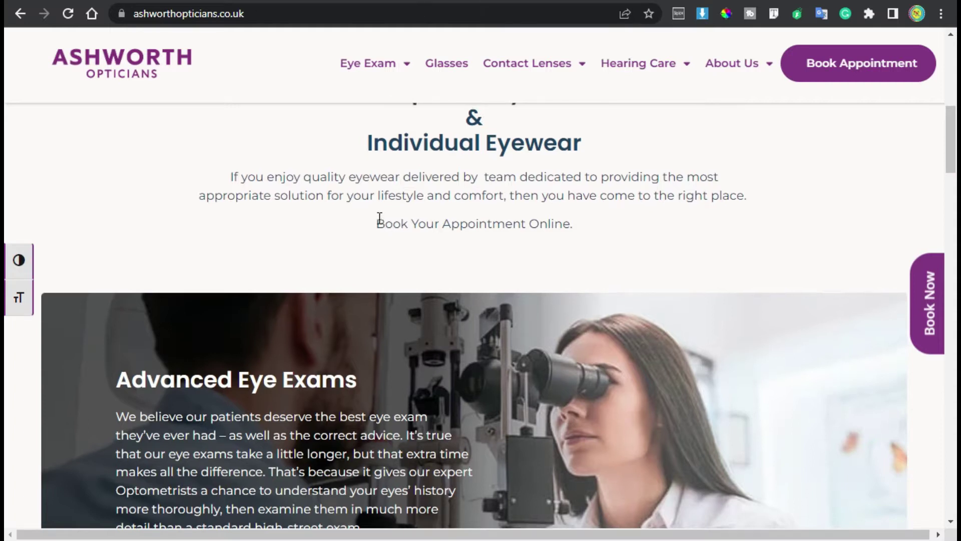
scroll(380, 212, "up", 10)
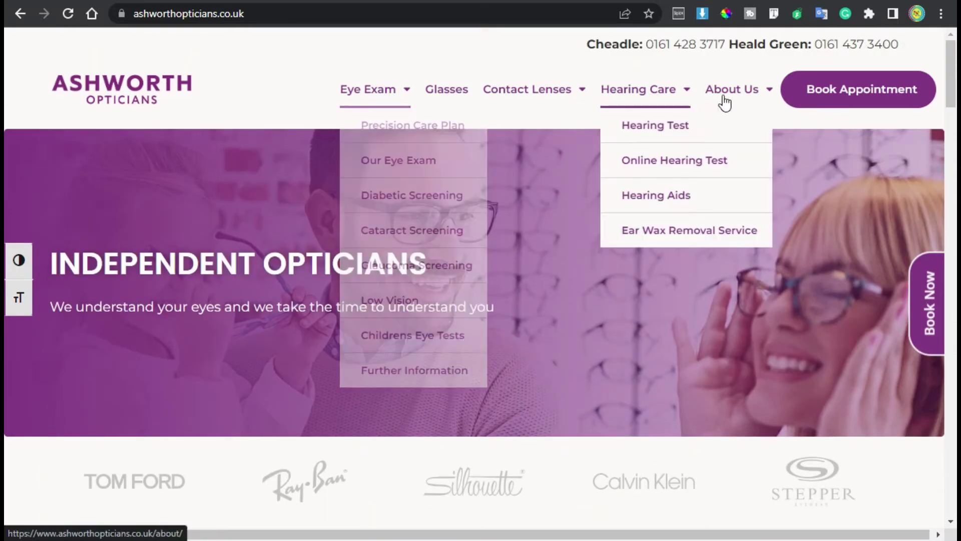
mouse_move(732, 103)
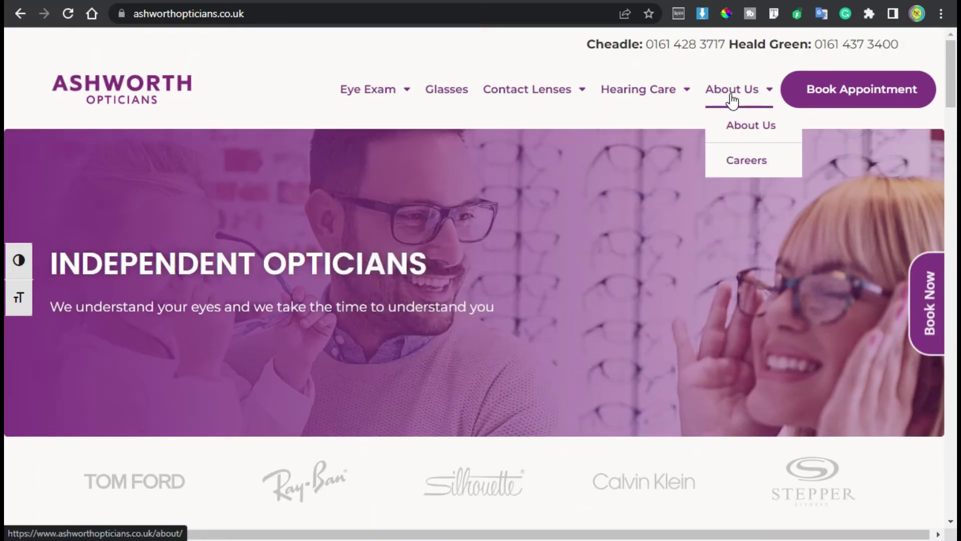
left_click(742, 126)
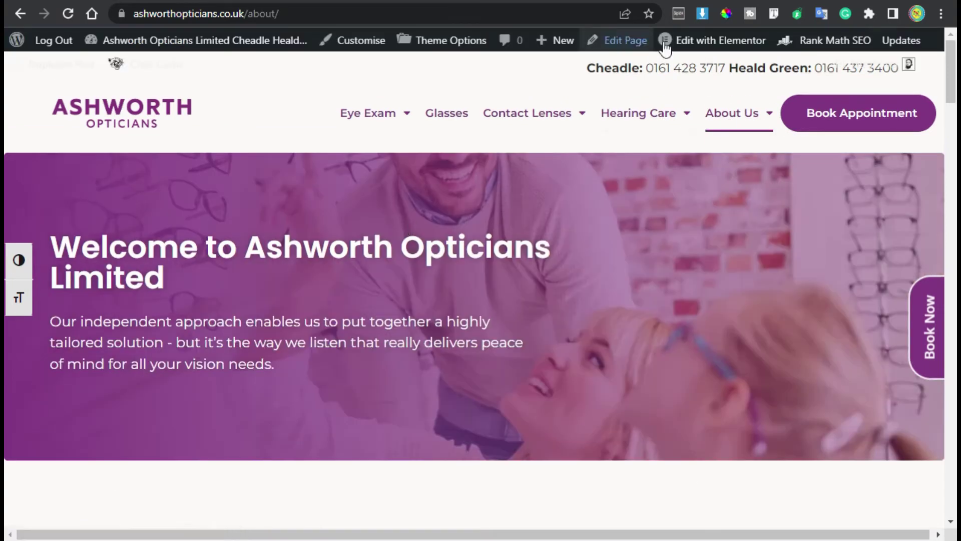
left_click(694, 42)
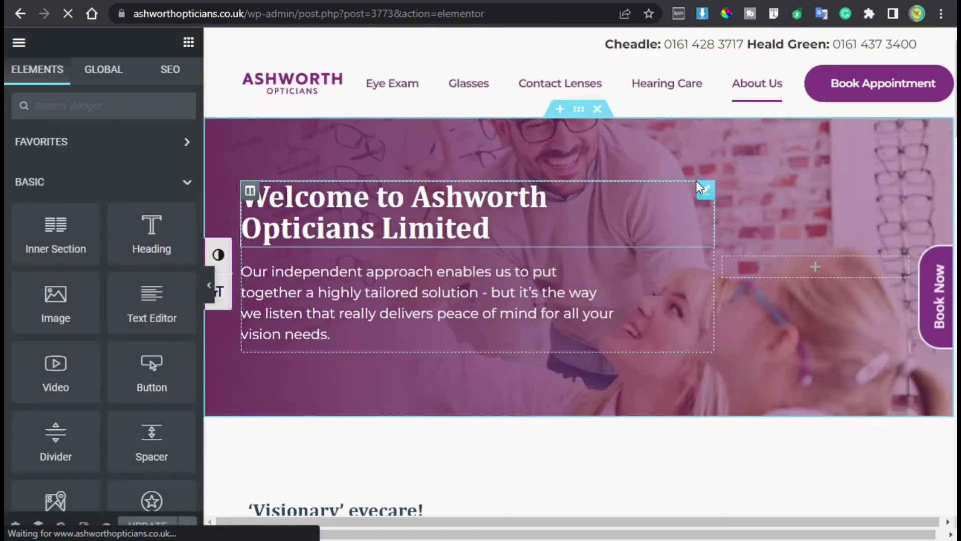
Step: Drag the purple Visit Us Today section above the portrait photo section and click UPDATE
scroll(695, 180, "down", 10)
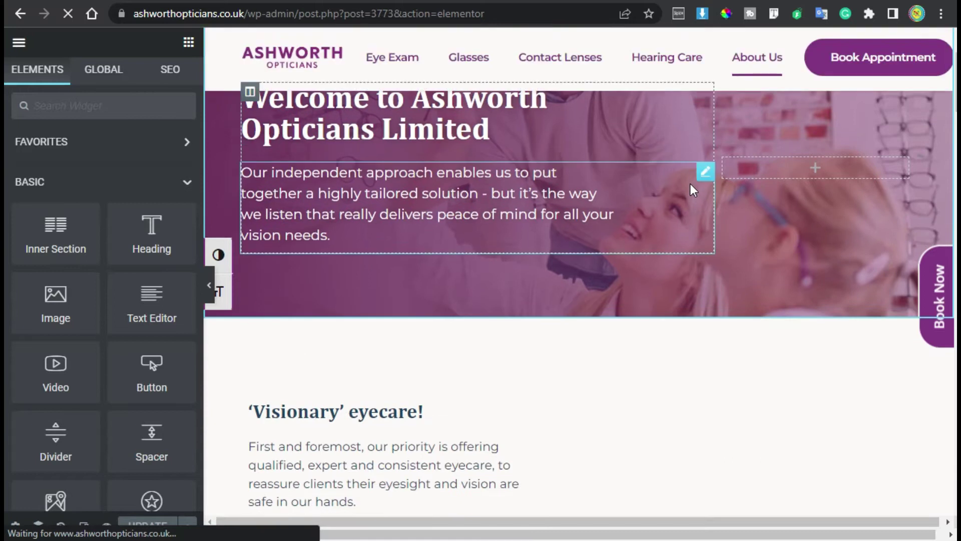
scroll(693, 193, "down", 10)
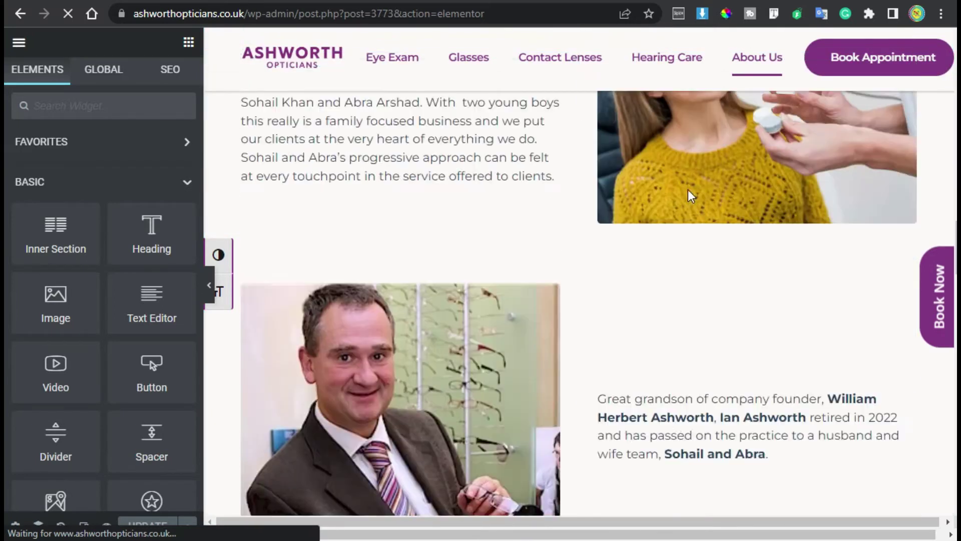
scroll(687, 191, "down", 10)
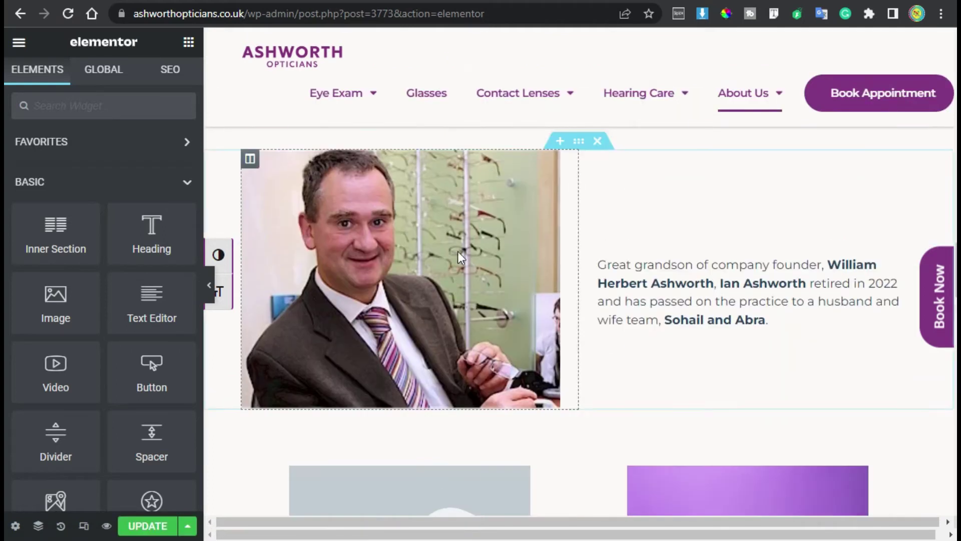
left_click_drag(460, 257, 591, 338)
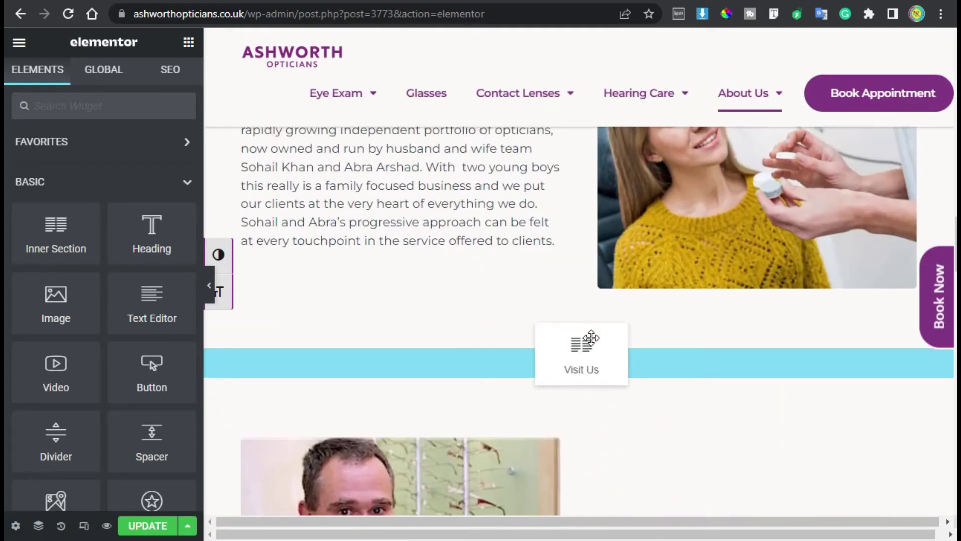
left_click_drag(685, 341, 566, 380)
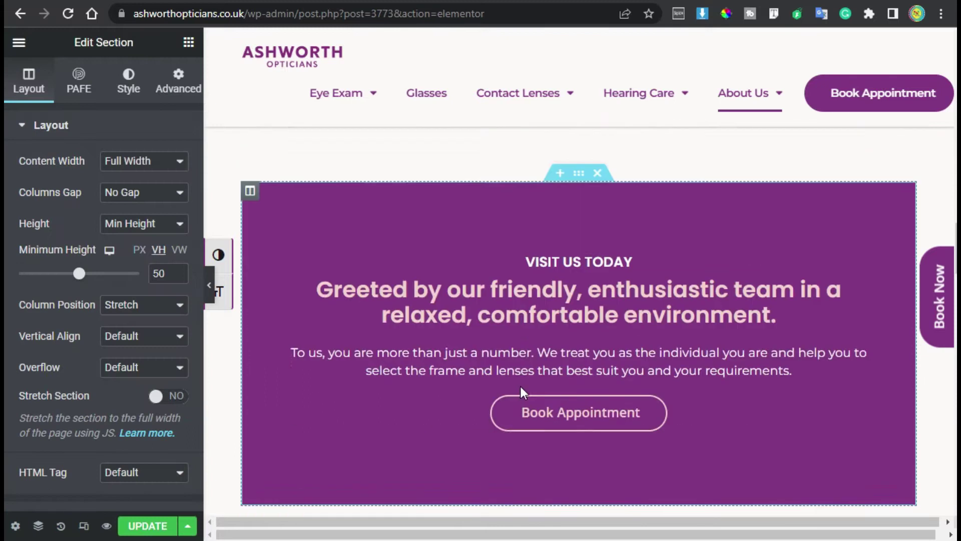
left_click(143, 527)
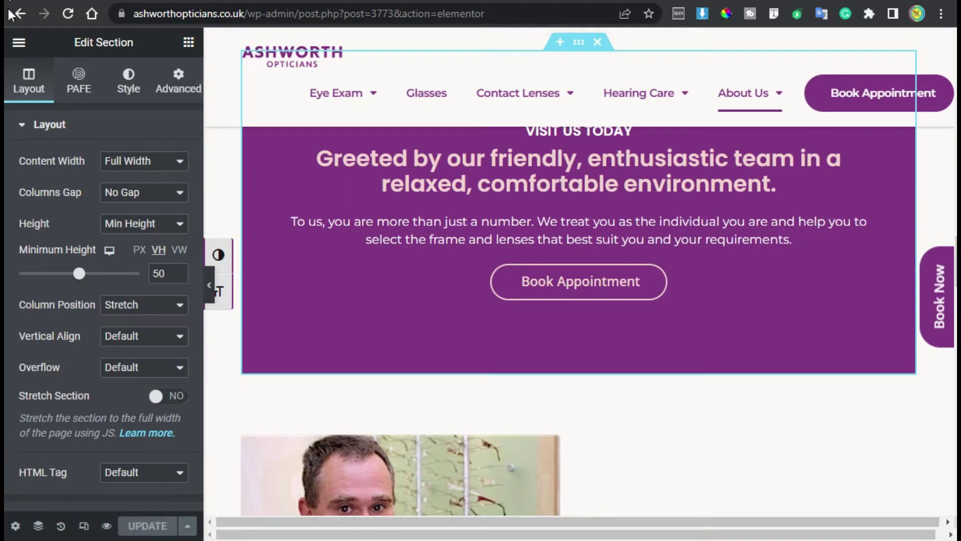
left_click(19, 44)
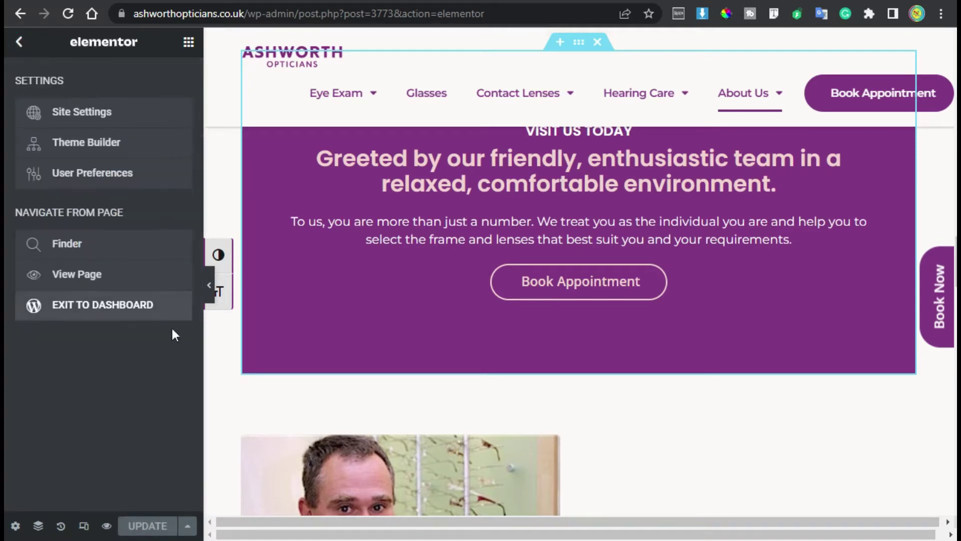
Step: Exit Elementor and go to the WordPress Dashboard Home page
left_click(119, 305)
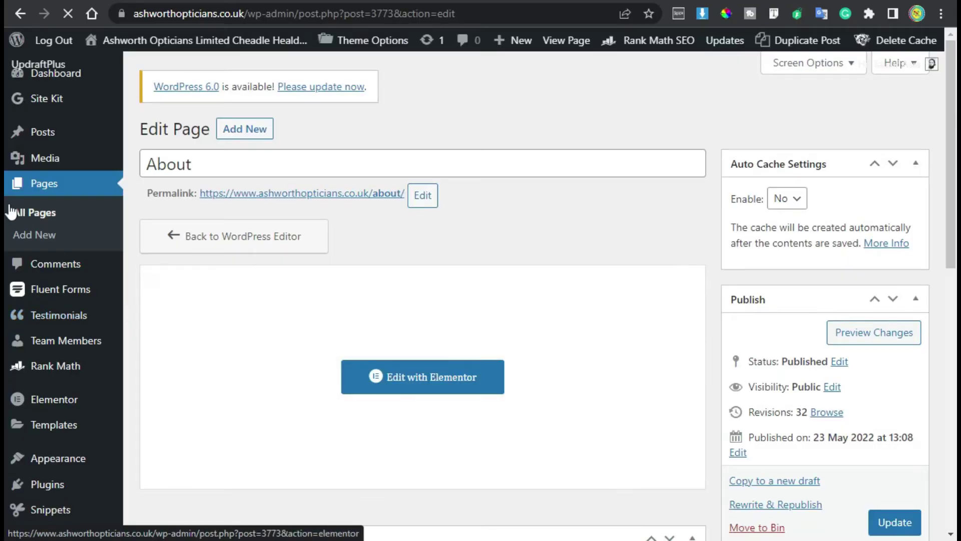
left_click(98, 79)
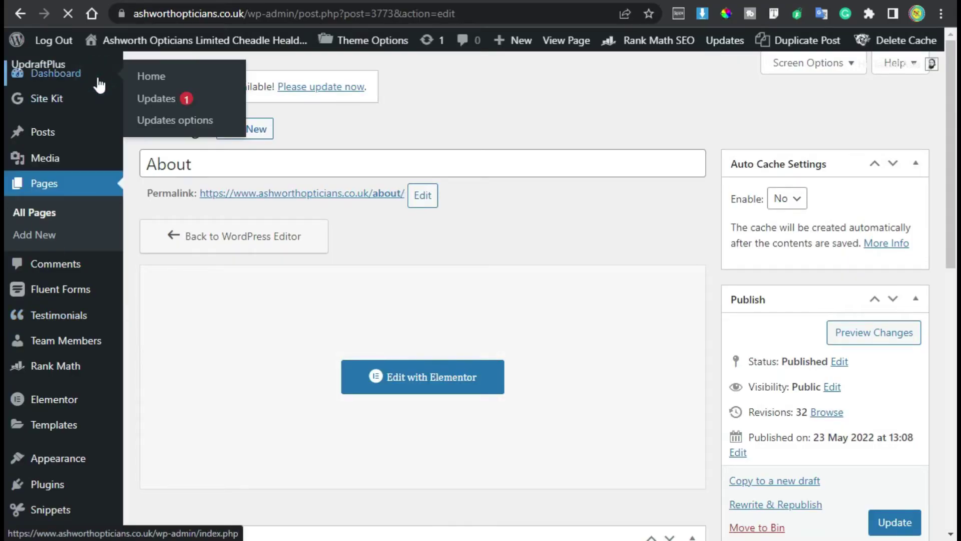
left_click(144, 76)
scroll(198, 345, "down", 4)
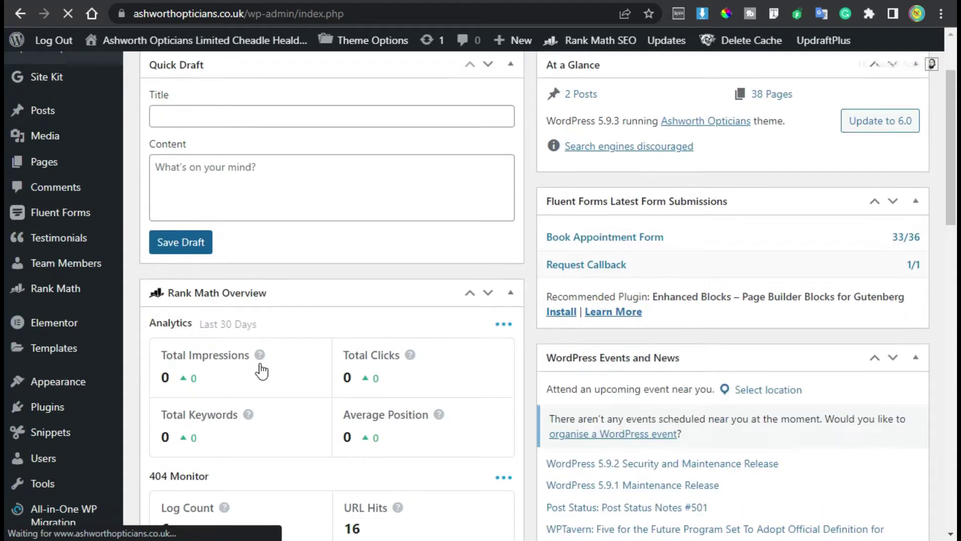
Step: Add the Work For Us, Careers 2.0 and Precision Care Plan pages to the MainNav menu
mouse_move(73, 290)
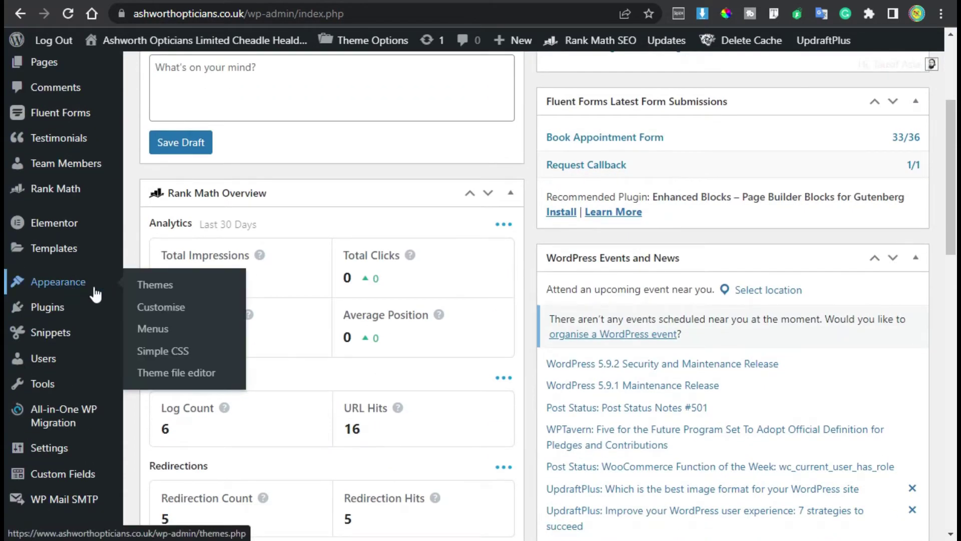
left_click(164, 330)
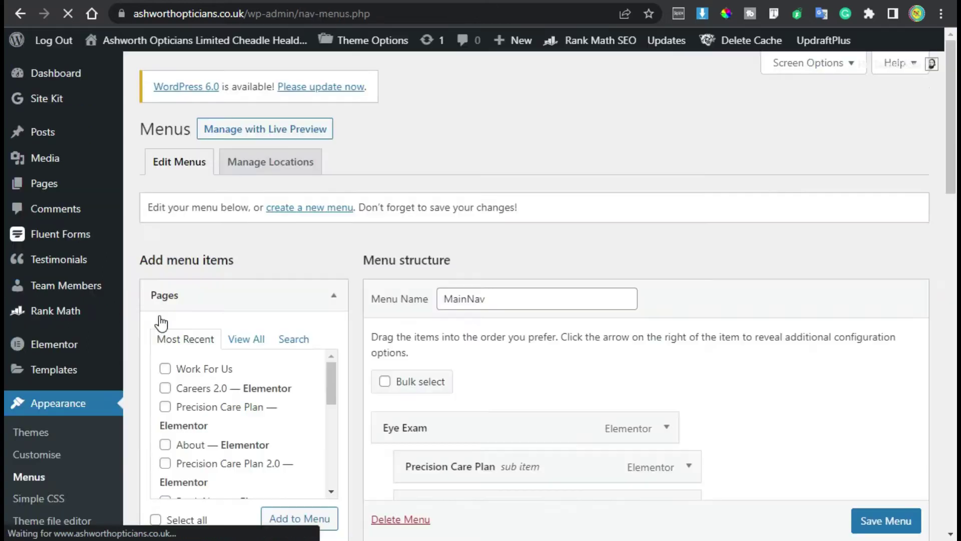
scroll(617, 270, "down", 5)
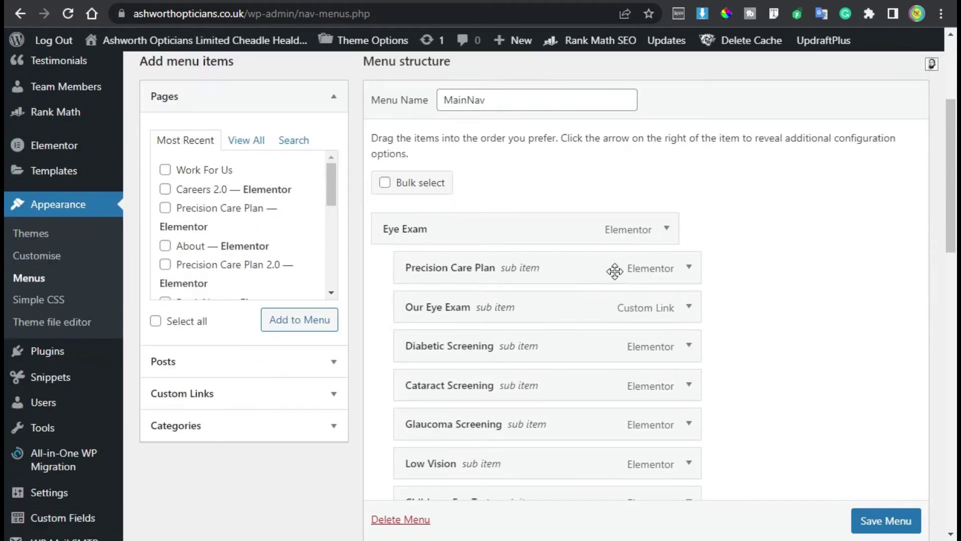
scroll(551, 278, "down", 2)
scroll(551, 279, "up", 4)
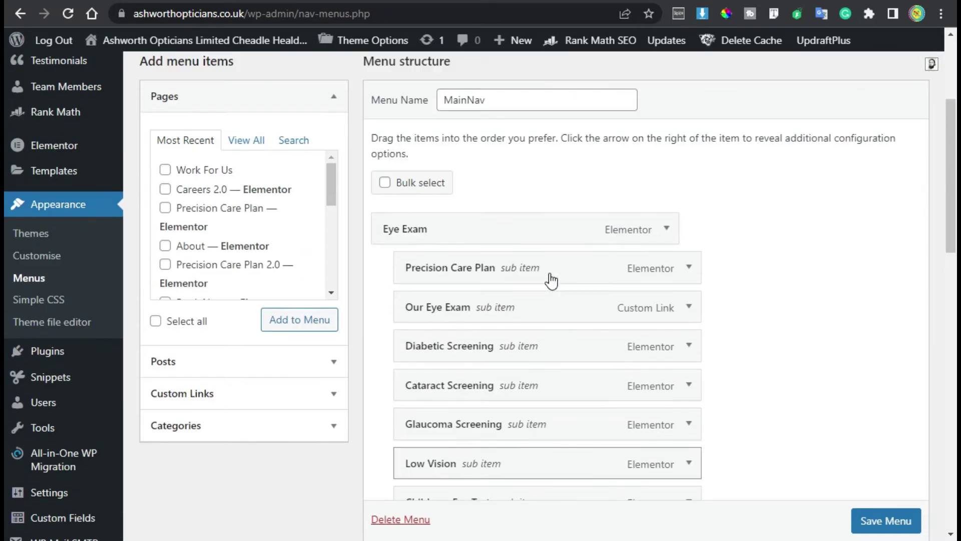
left_click(165, 169)
left_click(166, 189)
left_click(165, 207)
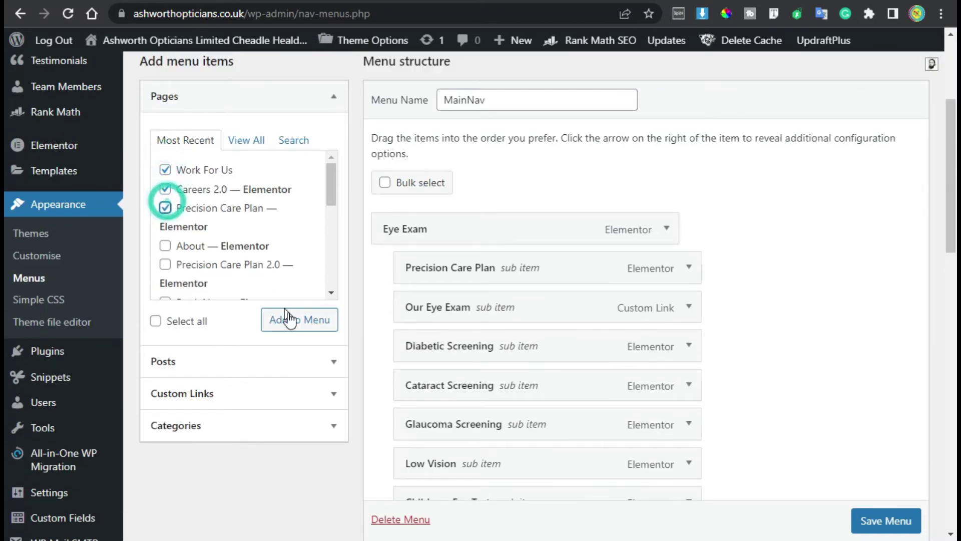
left_click(290, 319)
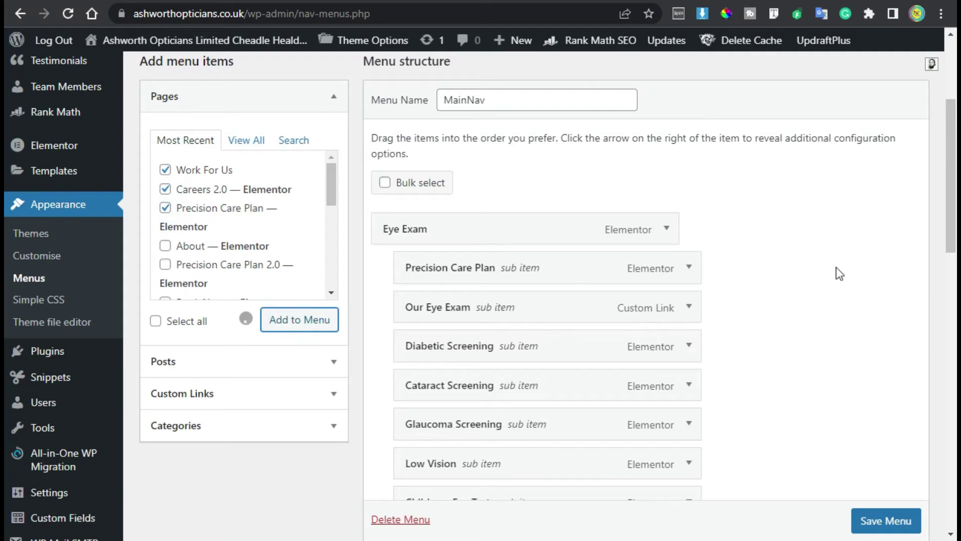
Step: Indent the three new pages as sub items under About Us and save the menu
scroll(835, 268, "down", 15)
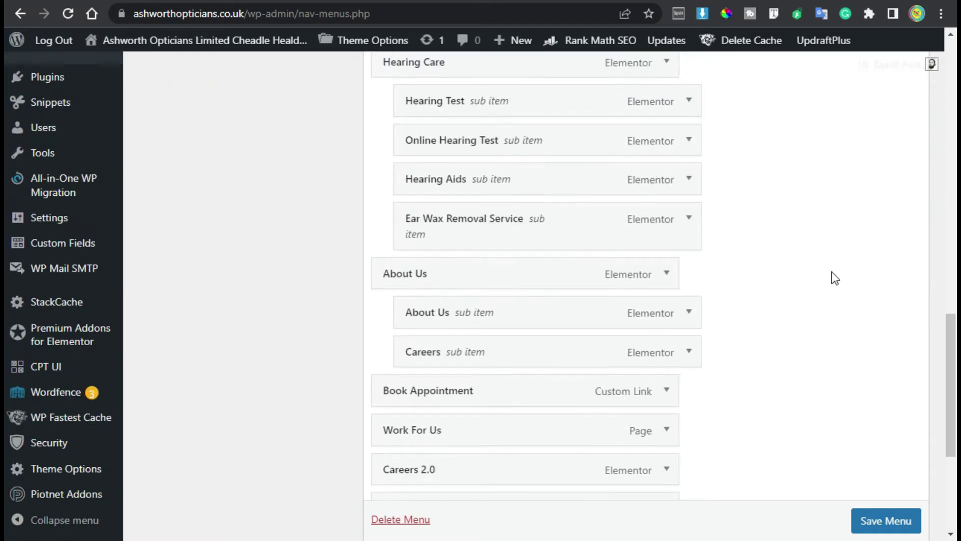
scroll(823, 275, "up", 3)
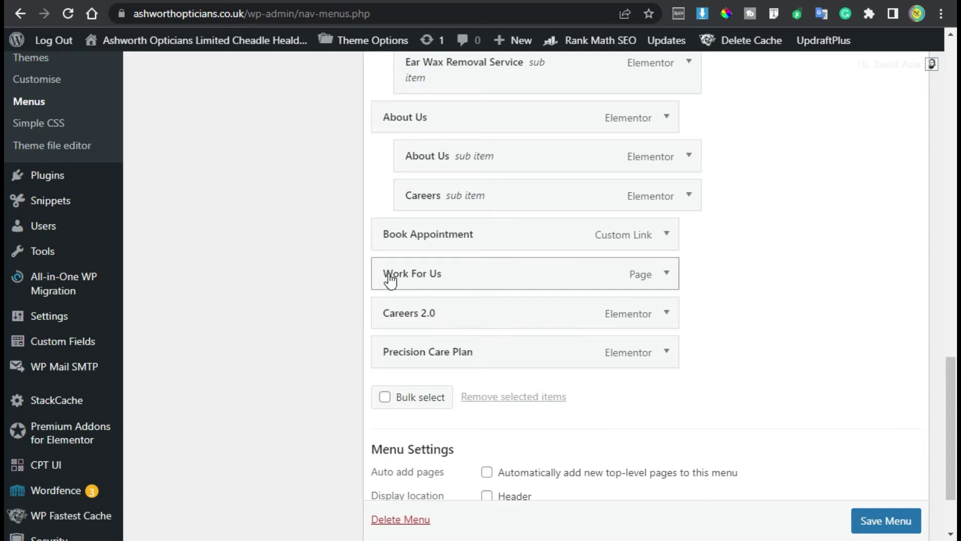
left_click_drag(389, 275, 434, 275)
left_click_drag(408, 330, 448, 316)
left_click_drag(412, 388, 450, 380)
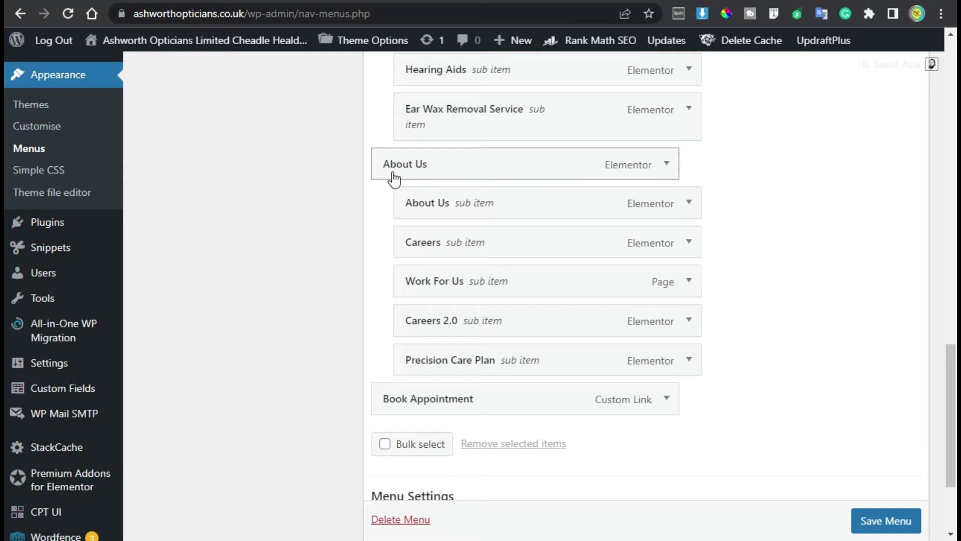
scroll(876, 514, "down", 1)
left_click(876, 518)
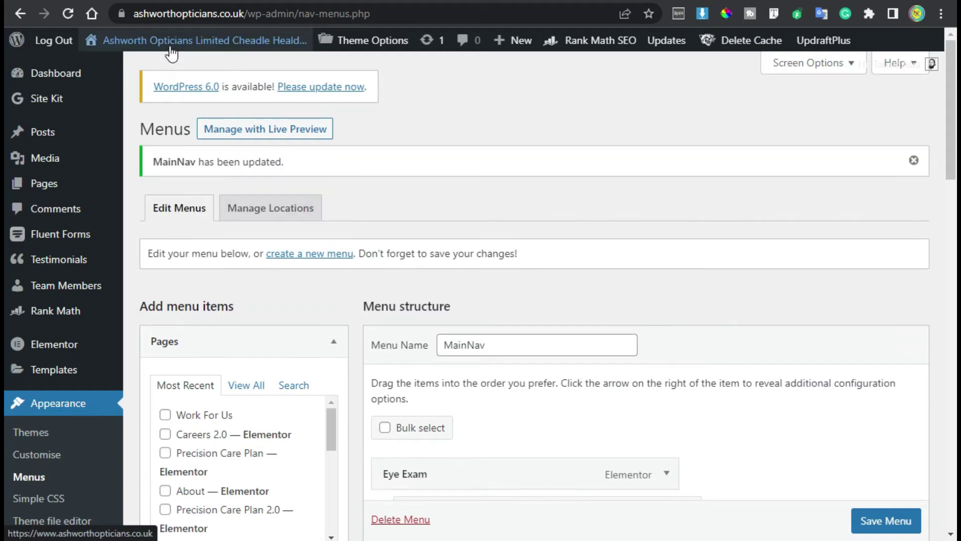
Step: Visit the live site, check the About Us dropdown, and browse the About Us page
left_click(171, 69)
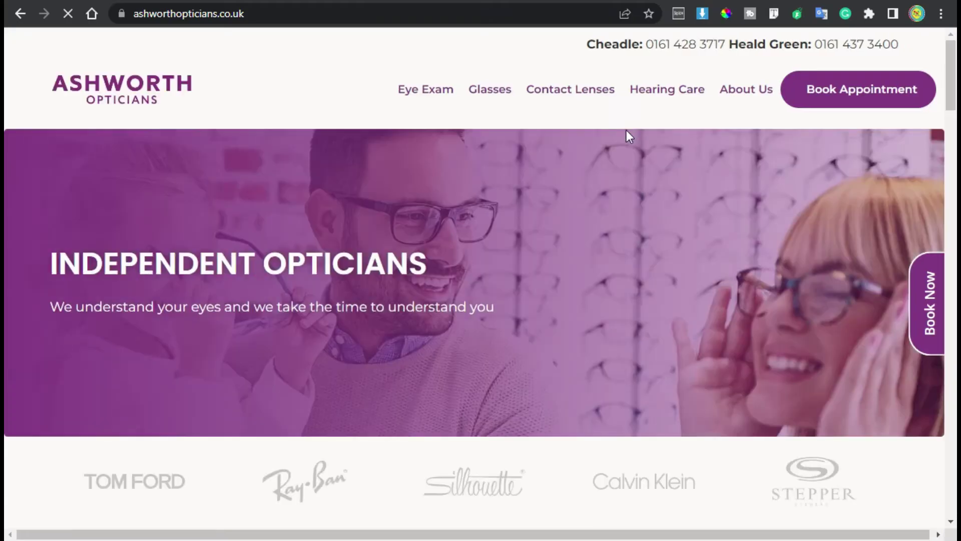
mouse_move(752, 94)
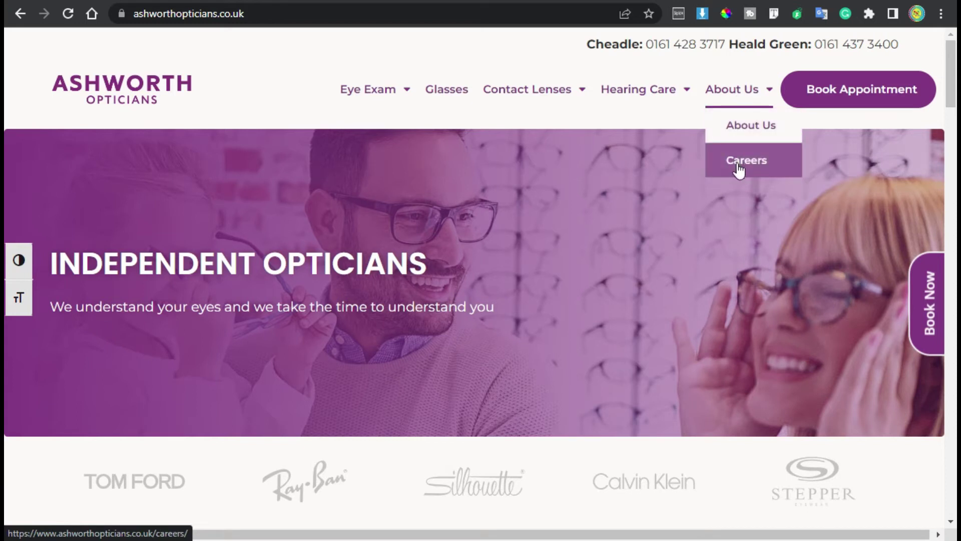
left_click(751, 171)
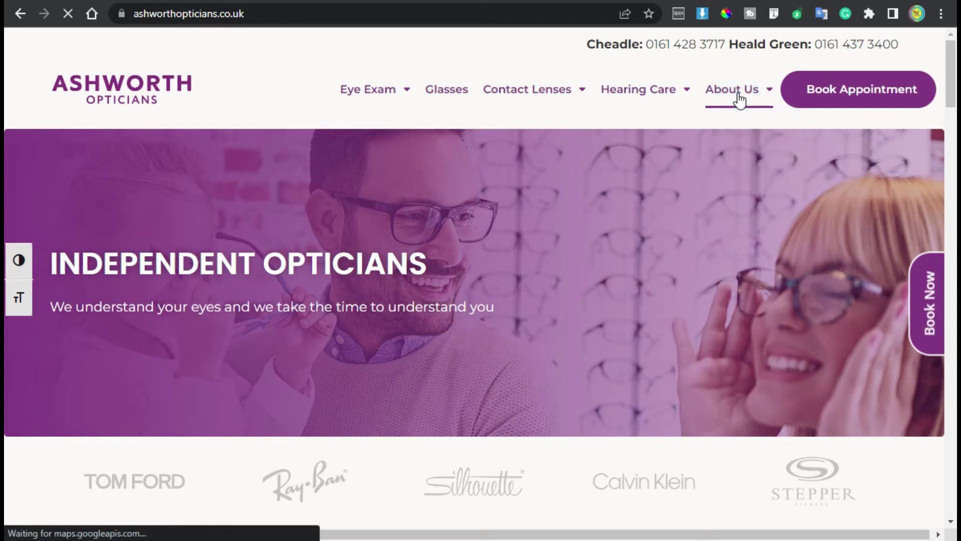
left_click(740, 100)
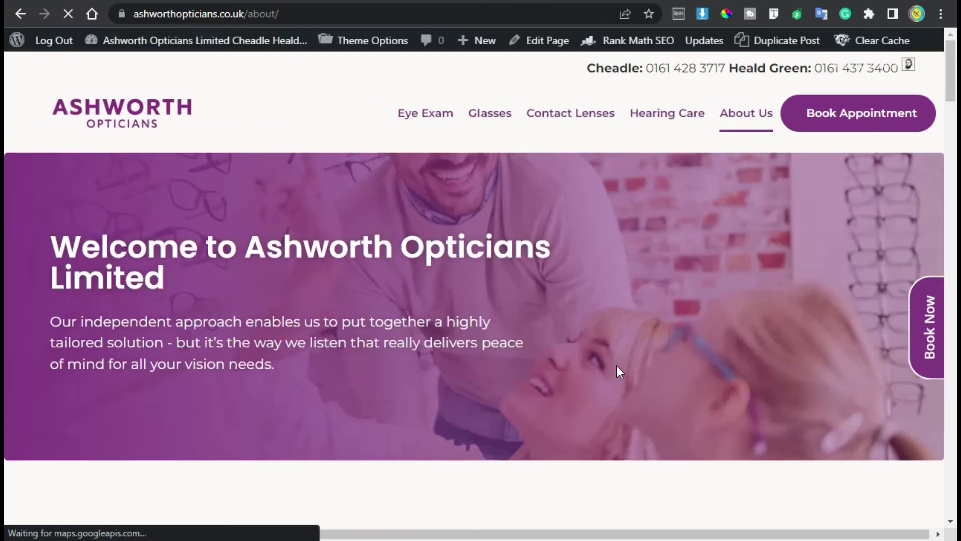
scroll(566, 347, "down", 5)
scroll(560, 343, "down", 15)
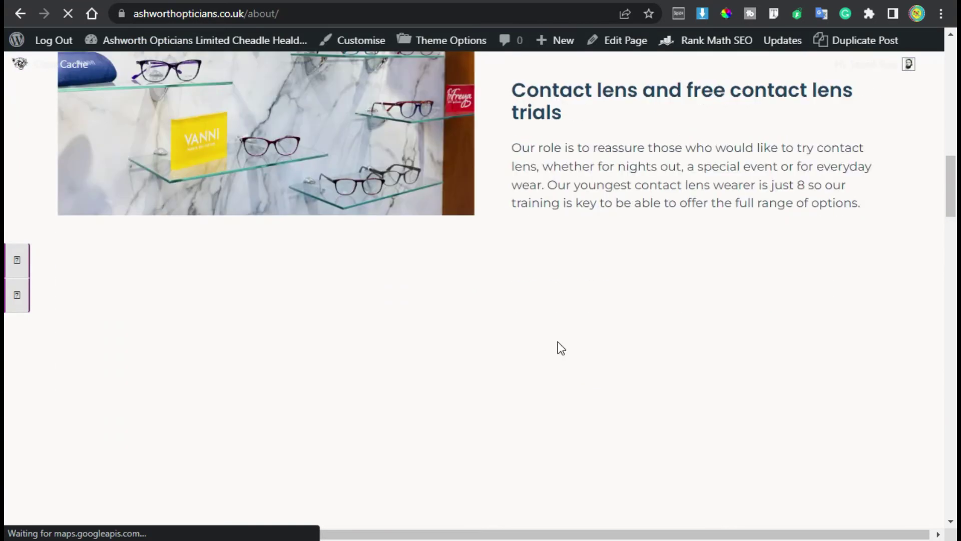
scroll(558, 342, "down", 2)
scroll(404, 321, "up", 2)
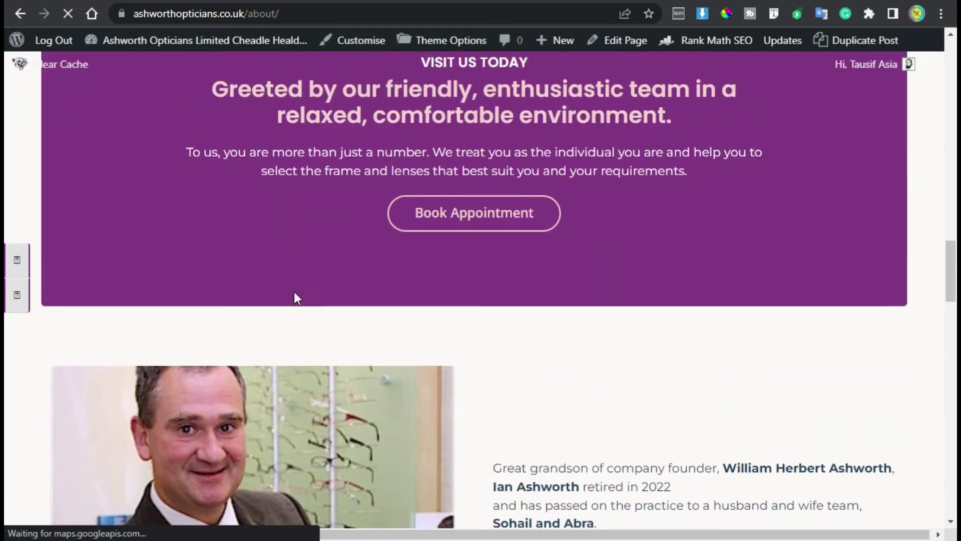
left_click_drag(206, 131, 358, 131)
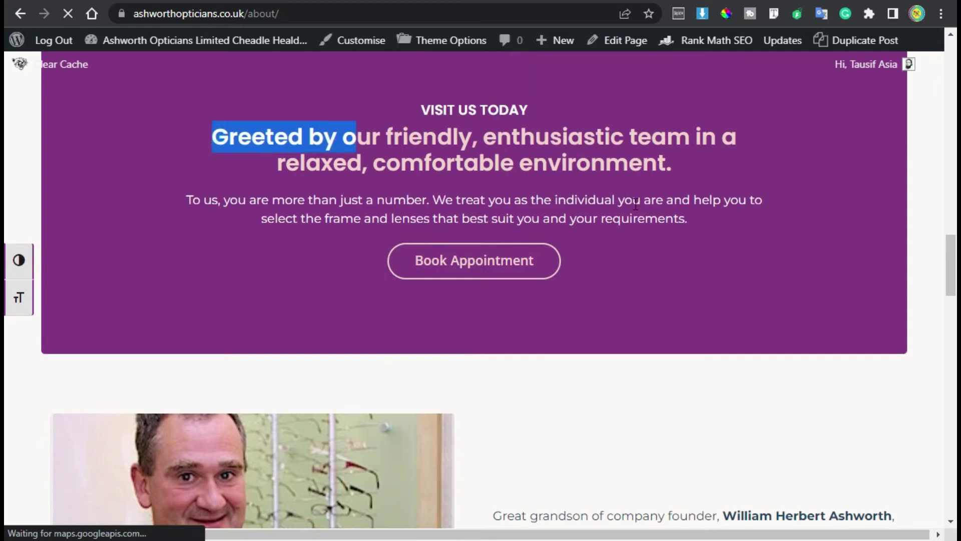
scroll(631, 220, "down", 4)
scroll(308, 341, "up", 10)
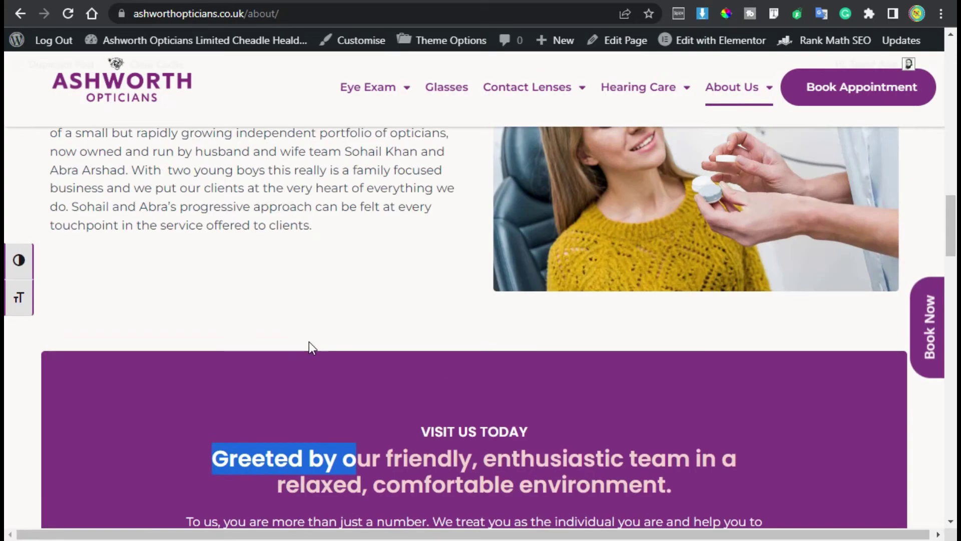
left_click(466, 371)
Step: Return to the homepage via the logo and copy the site address
mouse_move(725, 94)
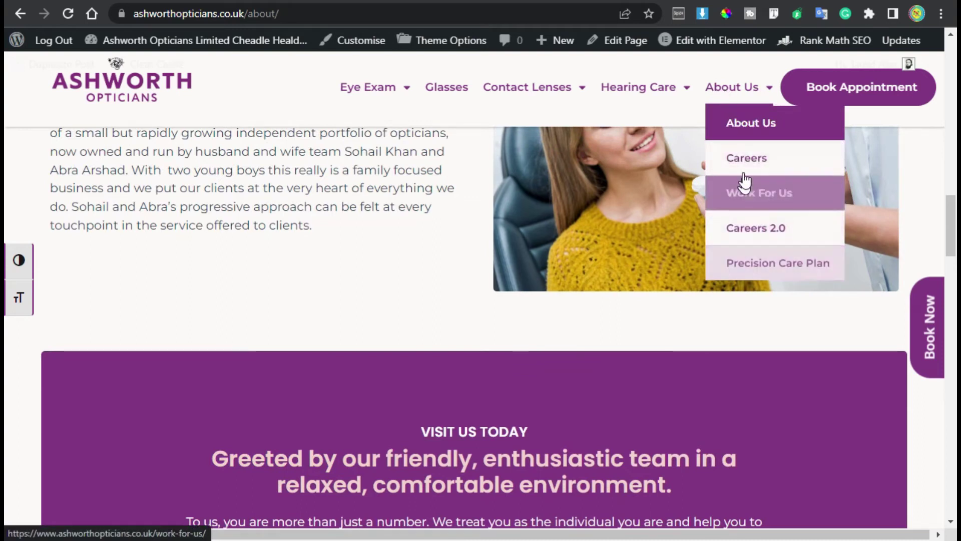
left_click(142, 83)
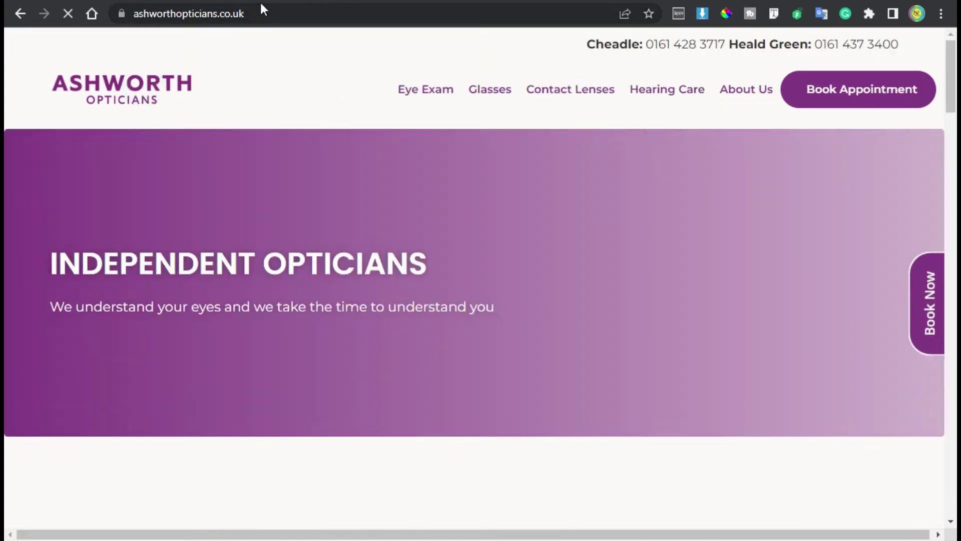
left_click(267, 8)
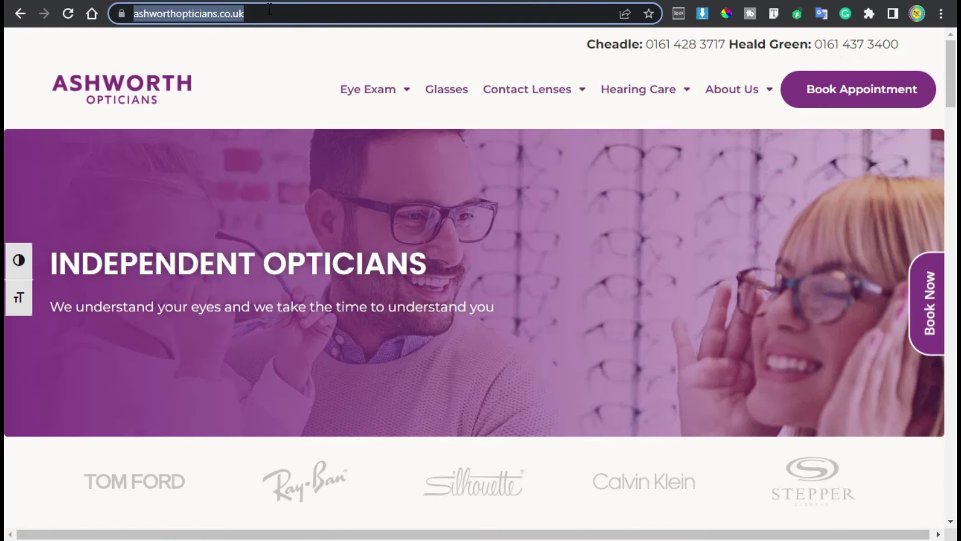
left_click(941, 14)
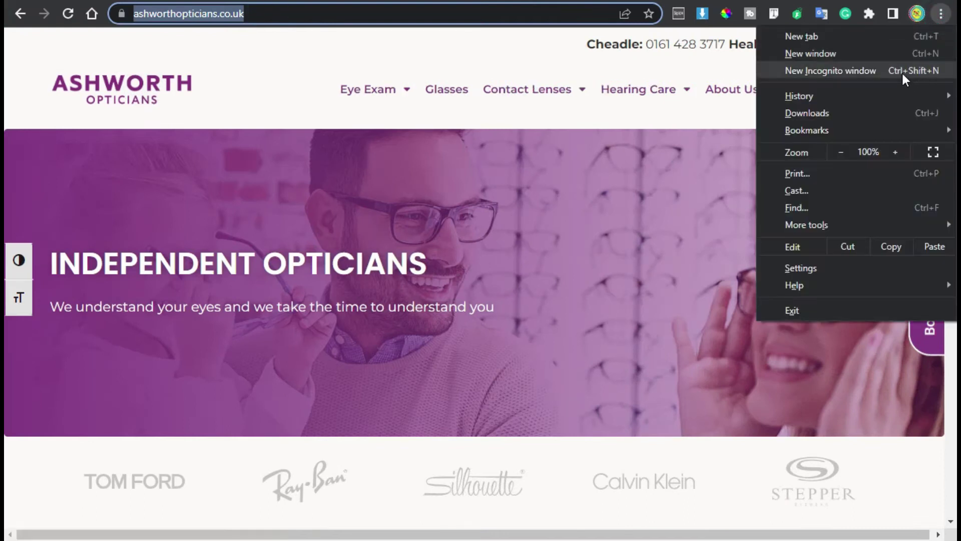
Step: Load the site in a new Incognito window, check the About Us submenu, then switch back
left_click(902, 71)
type("https://www.ashworthopticians.co.uk/")
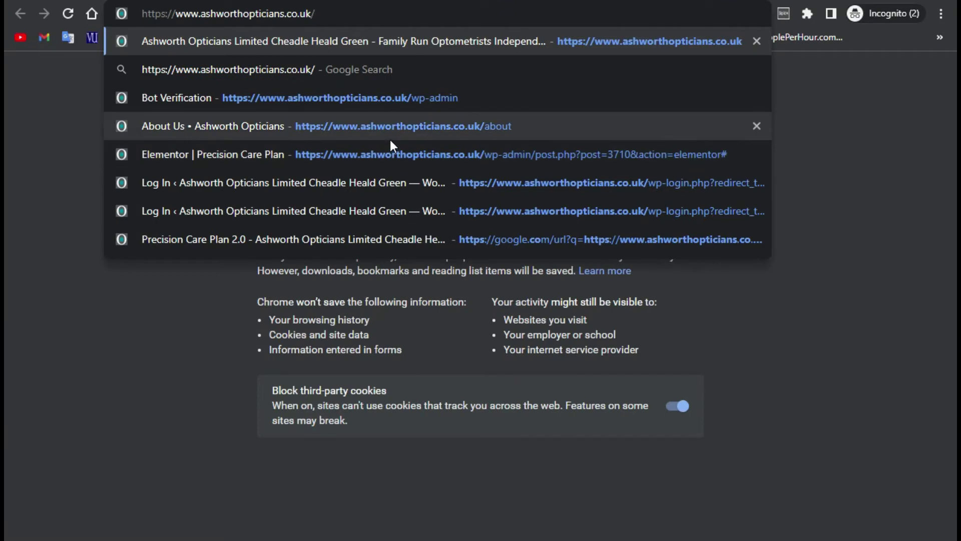
key("Return")
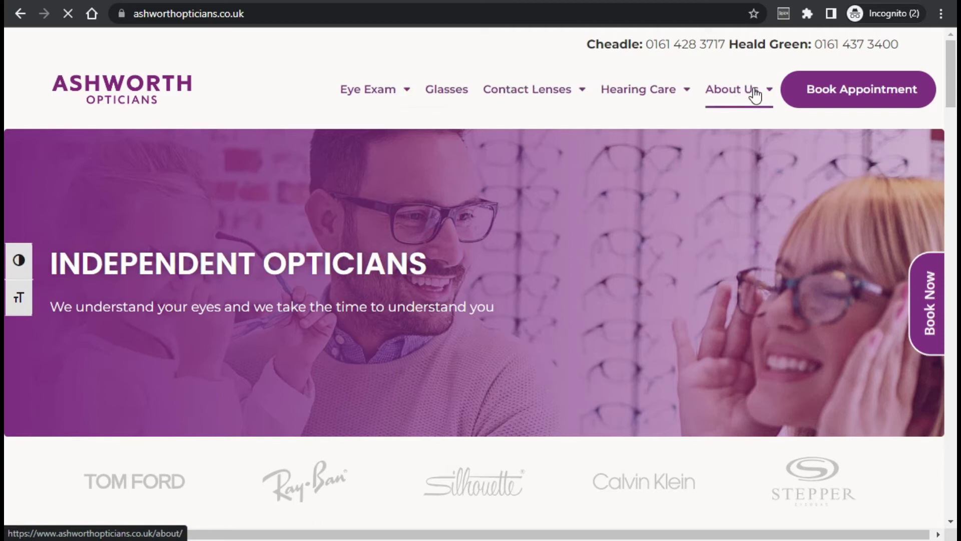
mouse_move(746, 99)
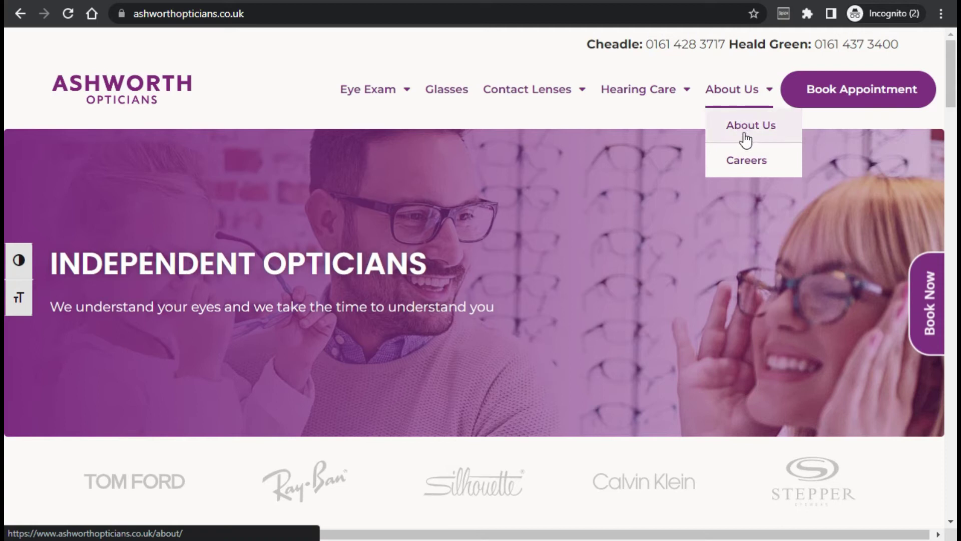
key("alt+Tab")
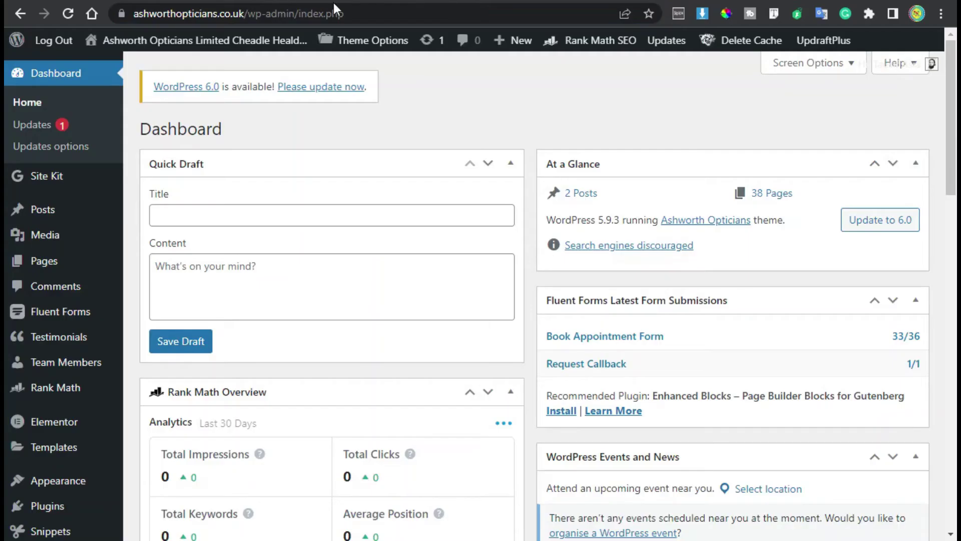
Step: Use Clear All Cache in WP Fastest Cache's Delete Cache tab, dismissing the update prompt
scroll(10, 413, "down", 8)
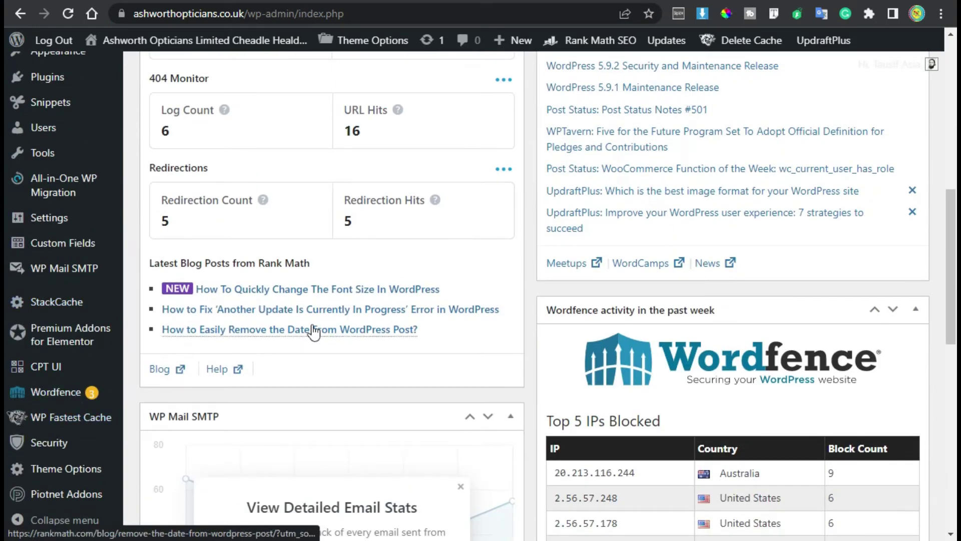
left_click(79, 423)
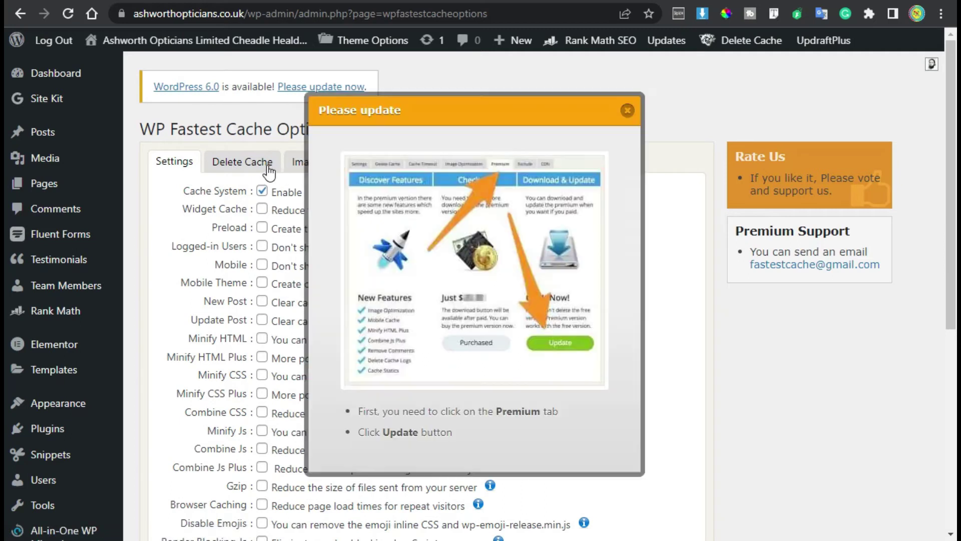
left_click(626, 111)
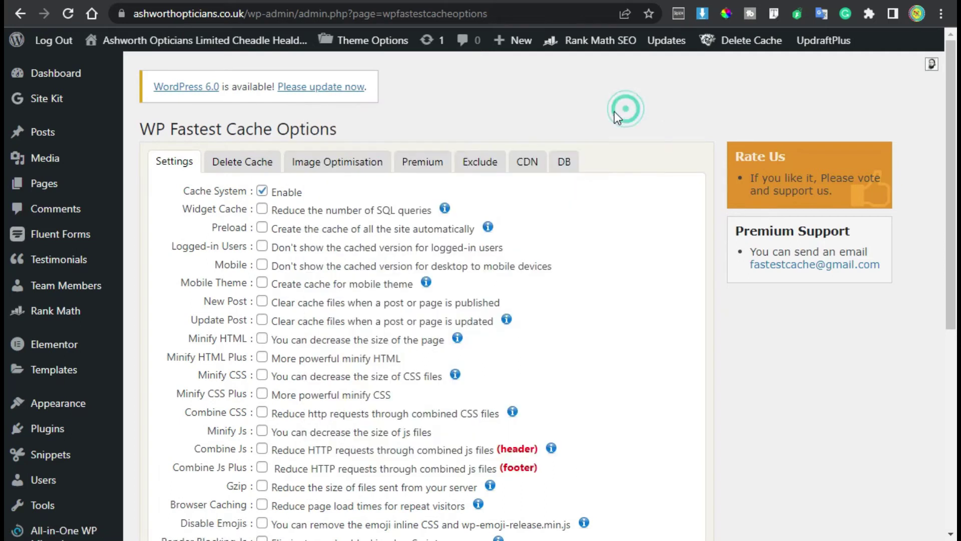
left_click(251, 161)
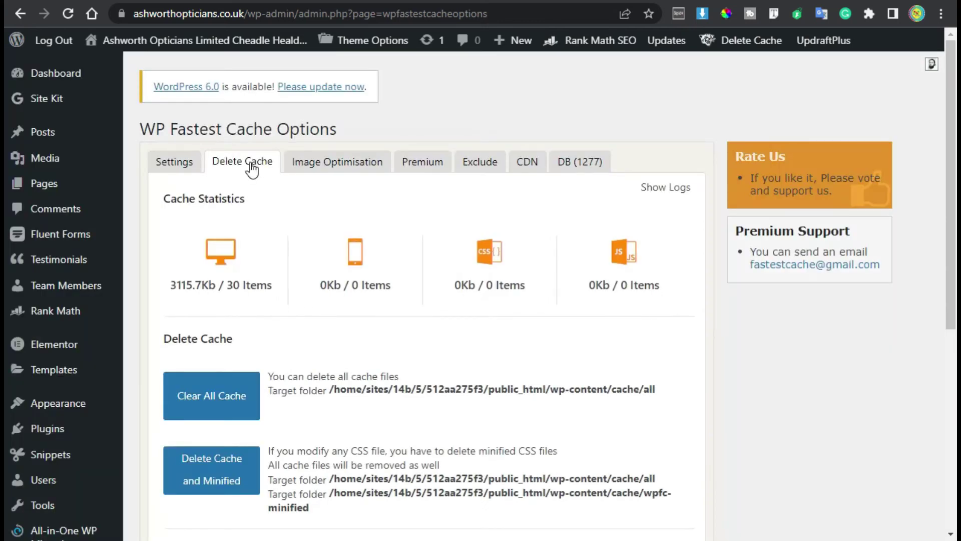
left_click_drag(237, 285, 278, 295)
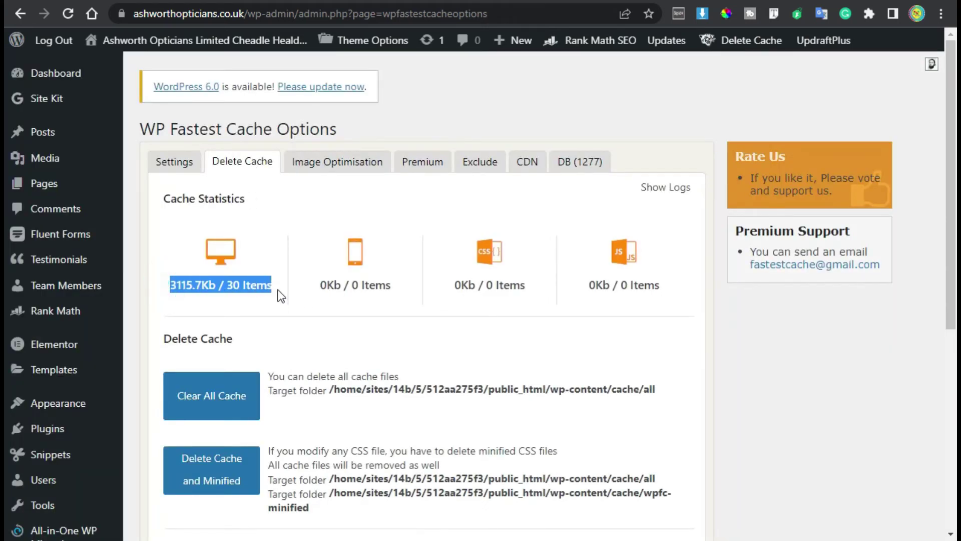
scroll(278, 332, "down", 2)
left_click(194, 298)
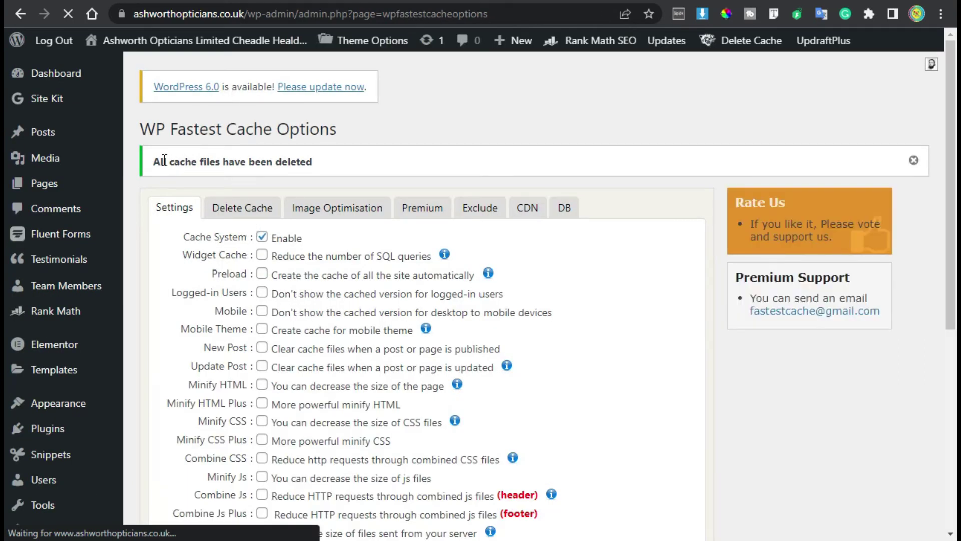
left_click_drag(185, 162, 265, 162)
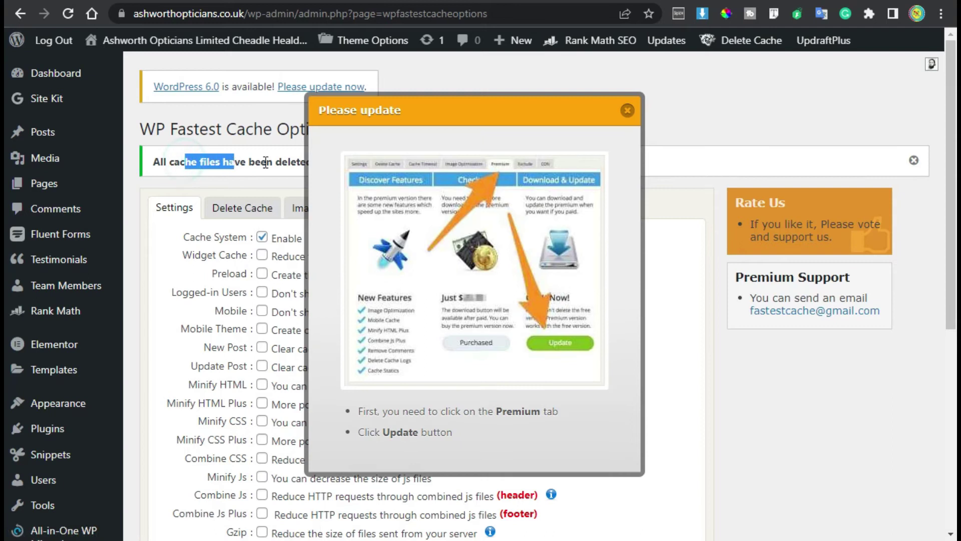
left_click(627, 111)
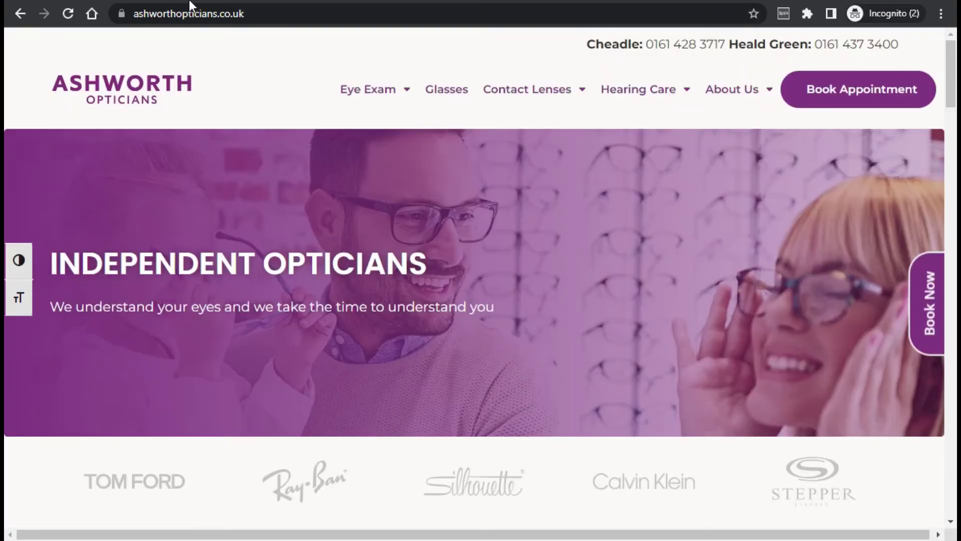
Step: Reload the live homepage in Incognito and check the About Us submenu
left_click(69, 15)
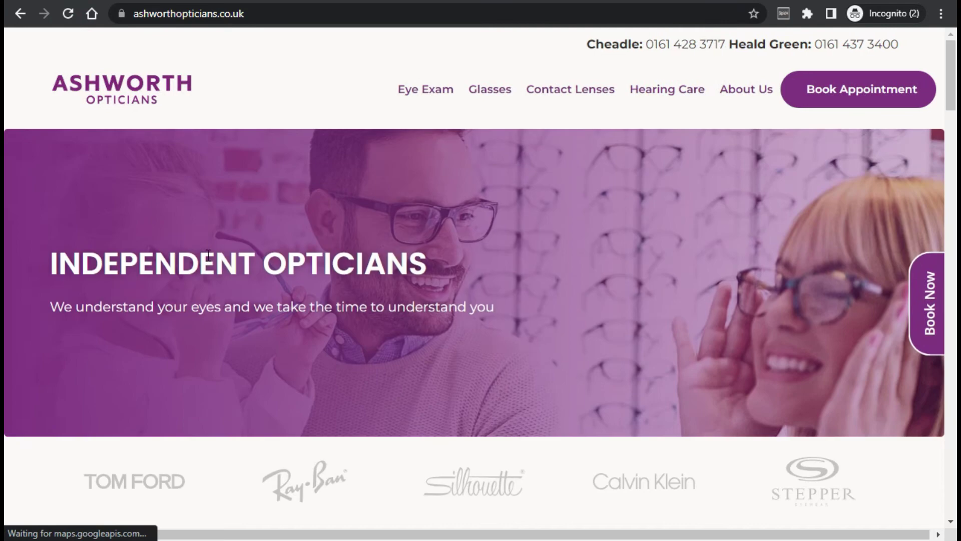
mouse_move(735, 90)
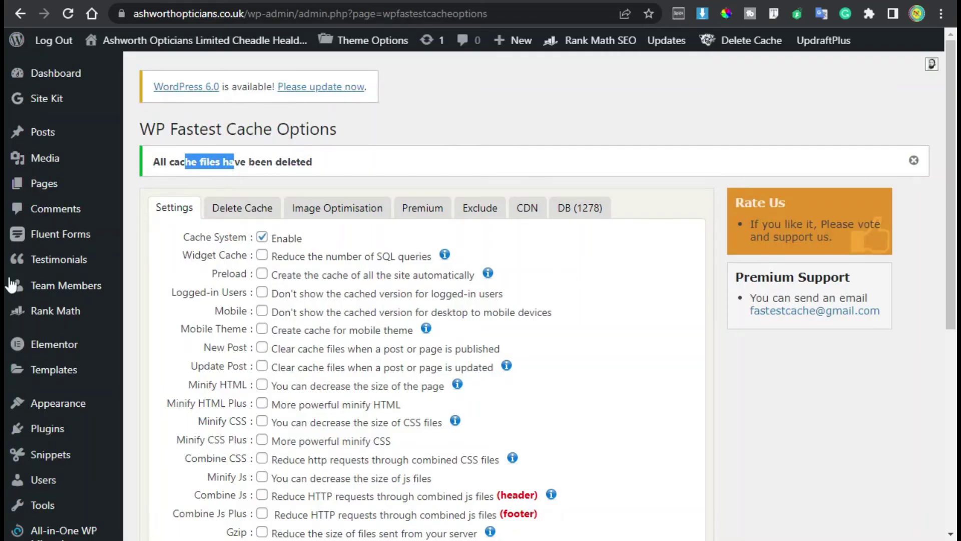
scroll(11, 284, "down", 4)
Step: In Appearance > Themes, activate Divi, then reactivate the Ashworth Opticians child theme
mouse_move(55, 205)
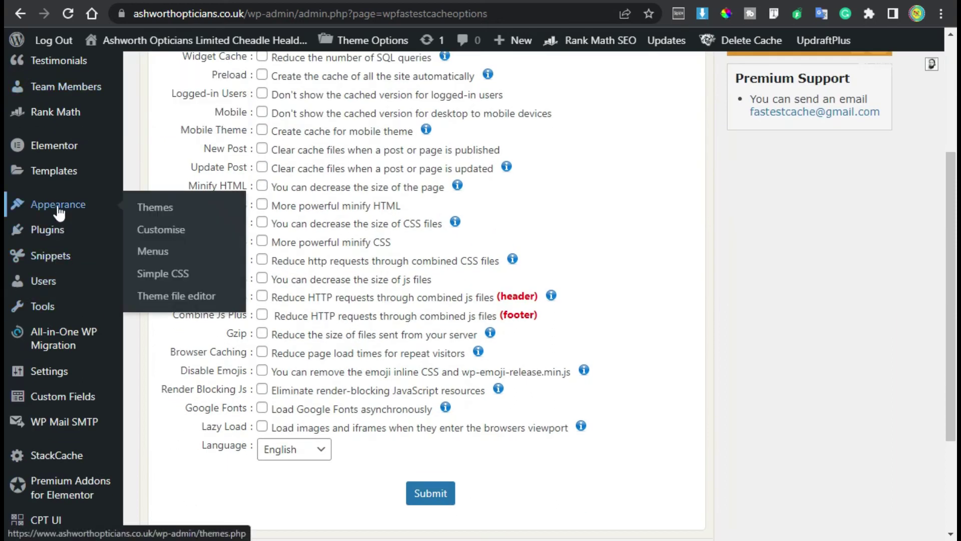
left_click(180, 203)
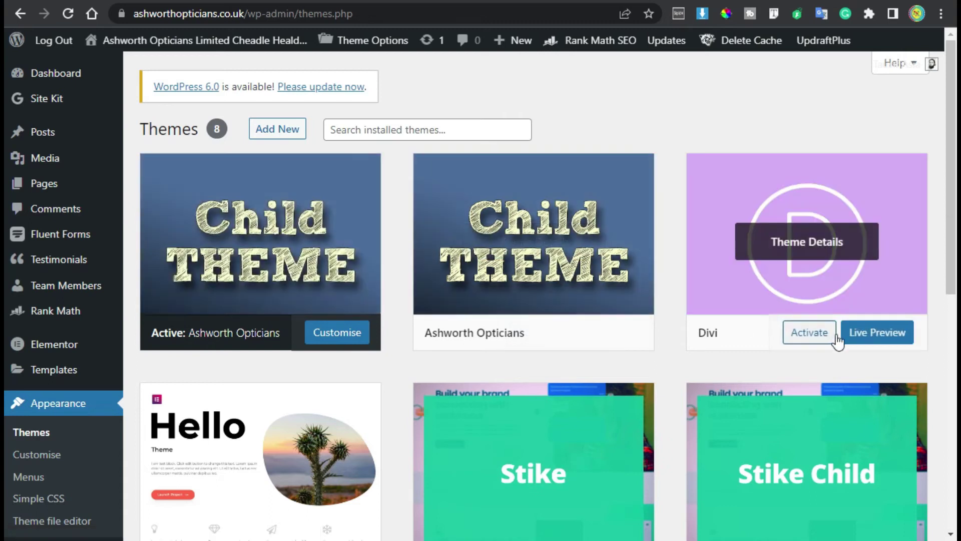
left_click(808, 332)
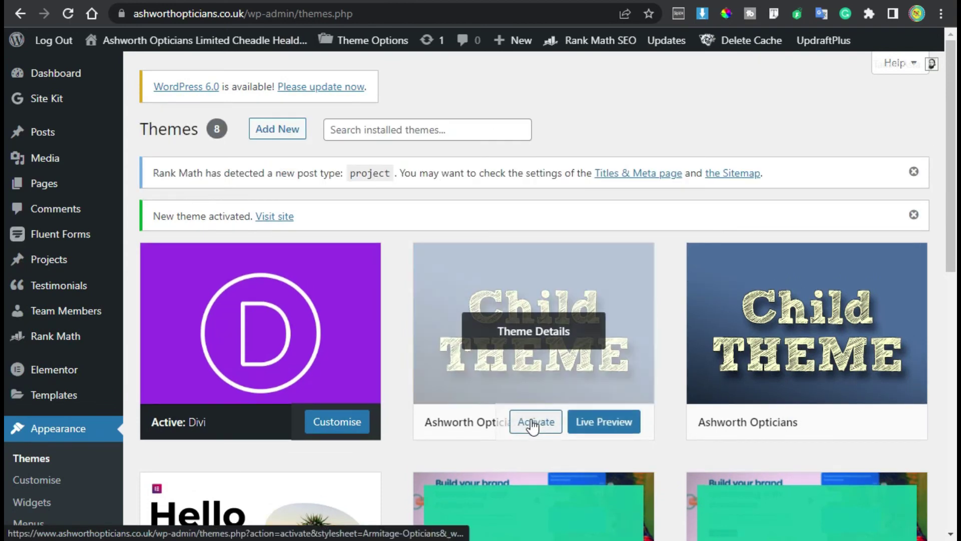
left_click(532, 423)
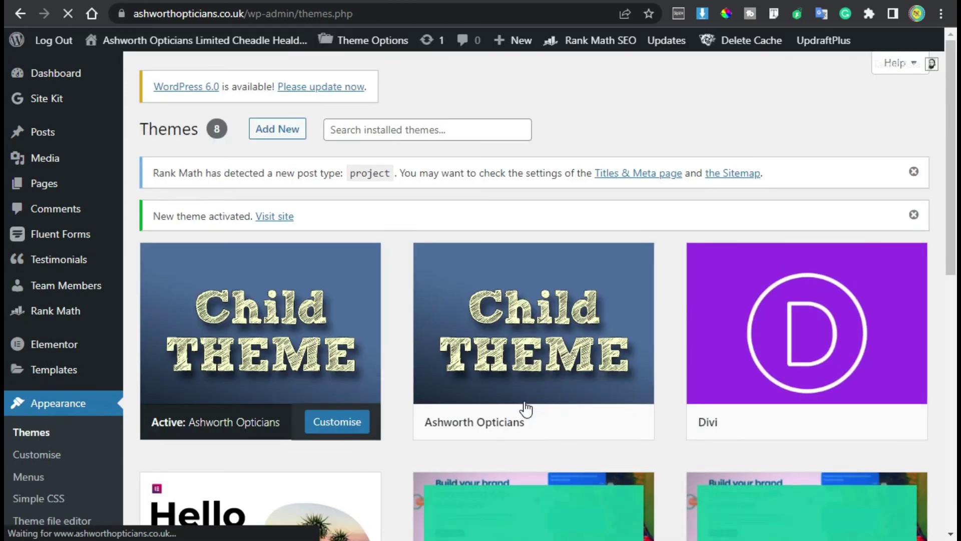
Step: Reload the live homepage in the Incognito window
key("alt+Tab")
key("alt+Tab")
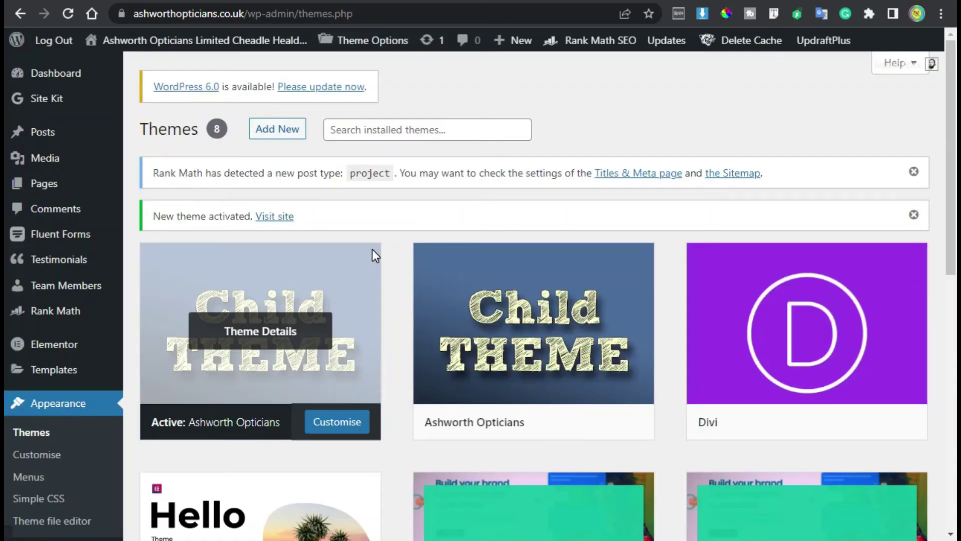
key("alt+Tab")
left_click(66, 15)
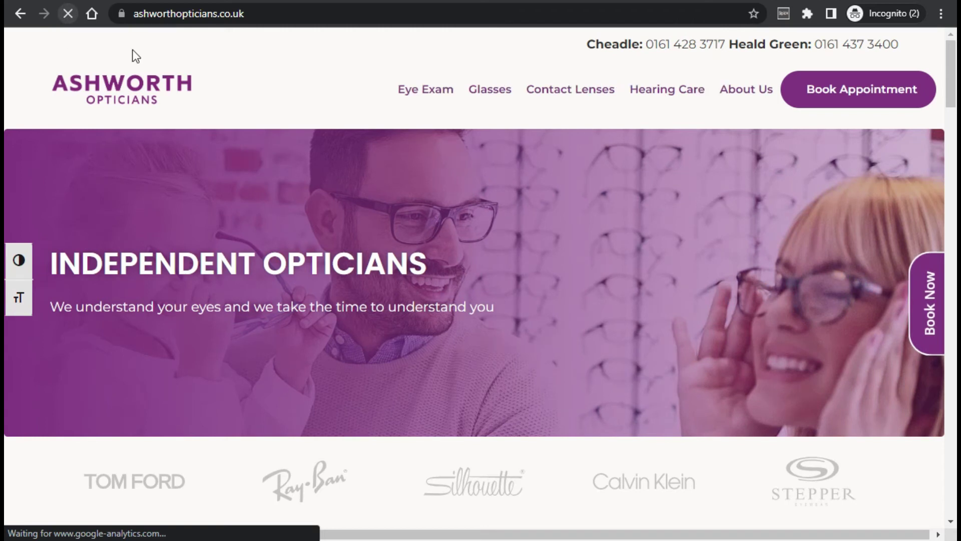
Step: Confirm About Us lists Careers, Work For Us, Careers 2.0, Precision Care Plan, then review the About page
mouse_move(748, 97)
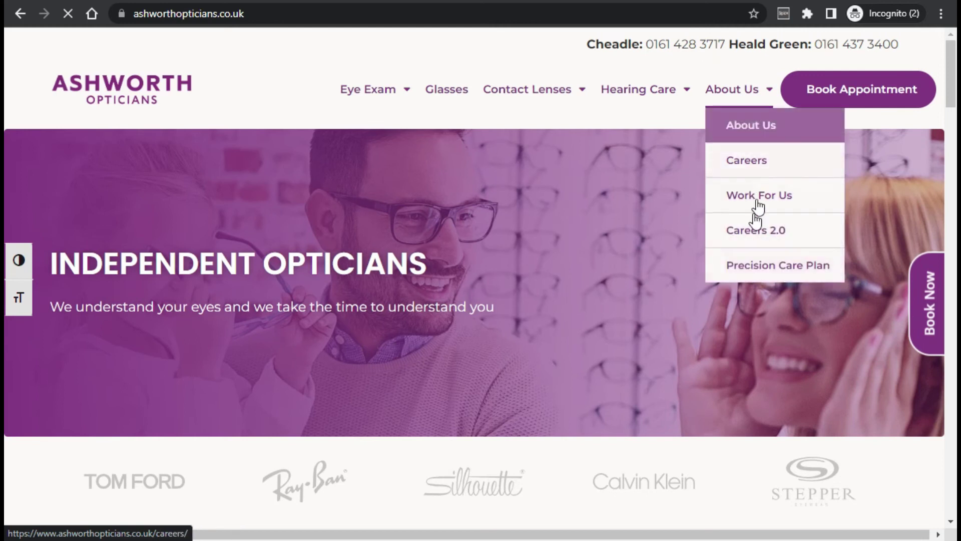
left_click(734, 107)
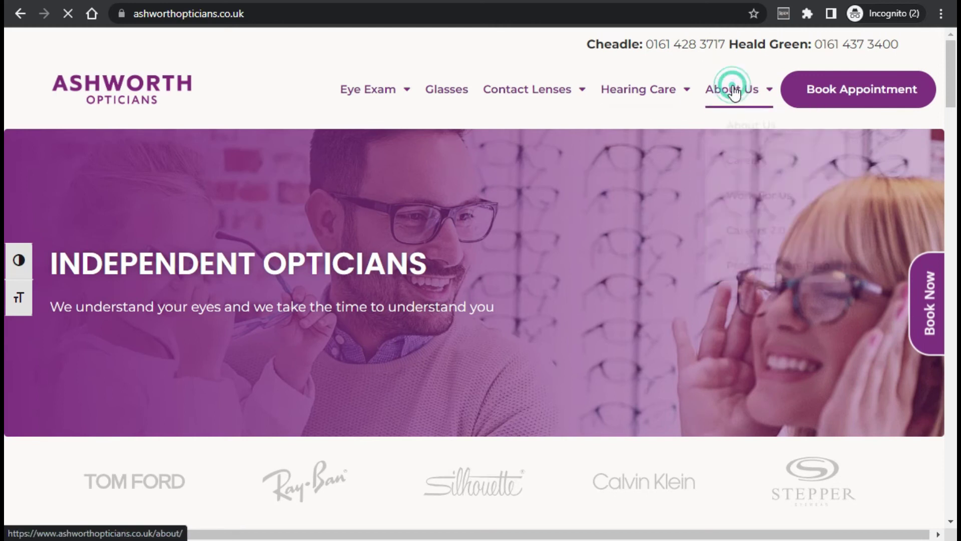
scroll(528, 179, "down", 5)
scroll(528, 179, "down", 20)
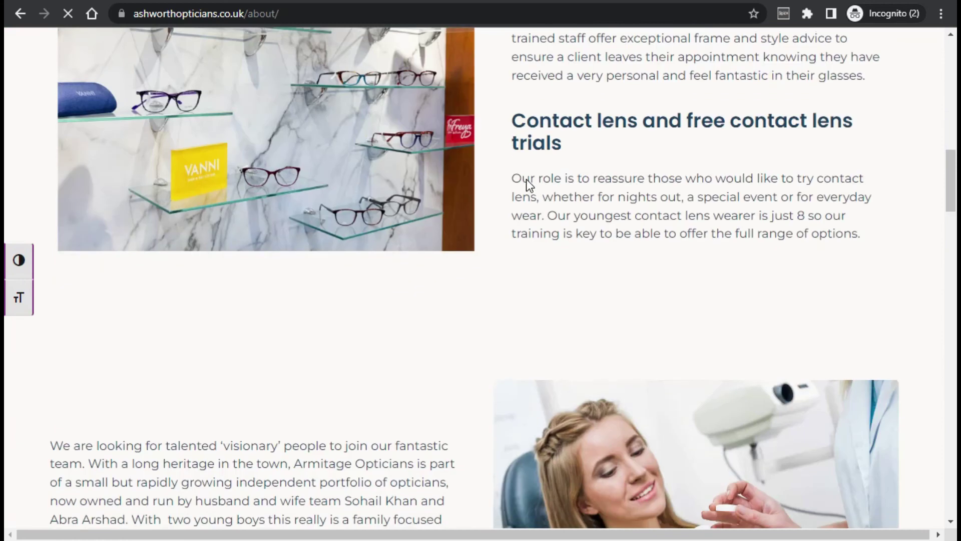
scroll(650, 258, "up", 2)
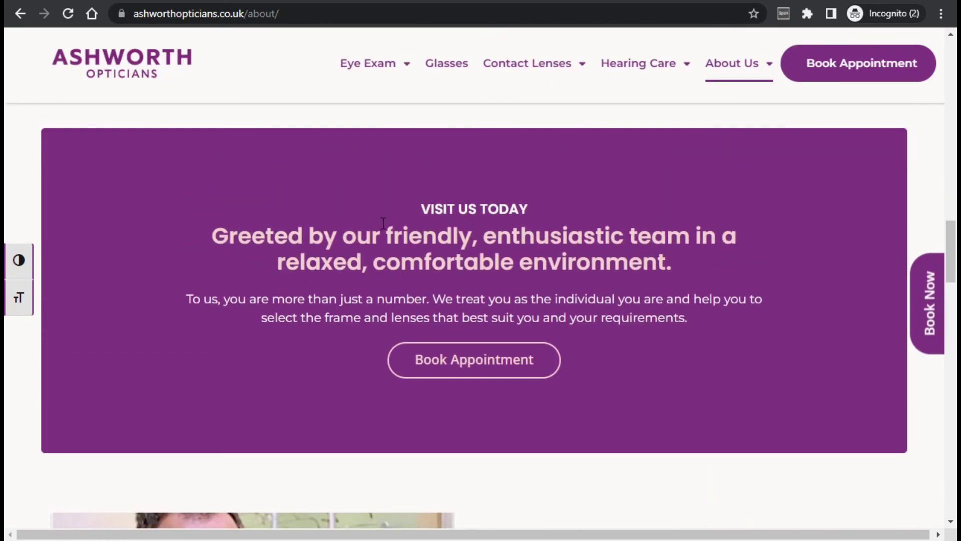
scroll(677, 331, "down", 2)
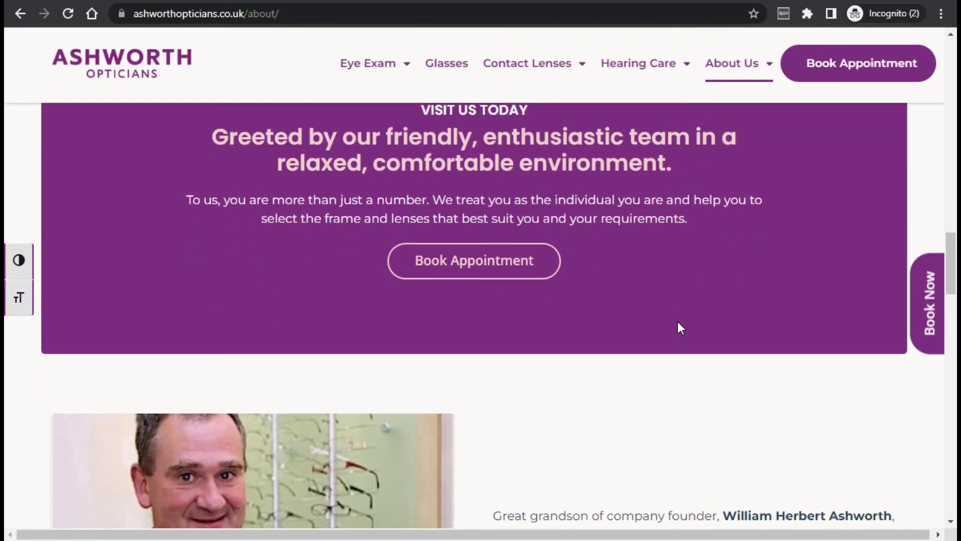
scroll(676, 325, "down", 2)
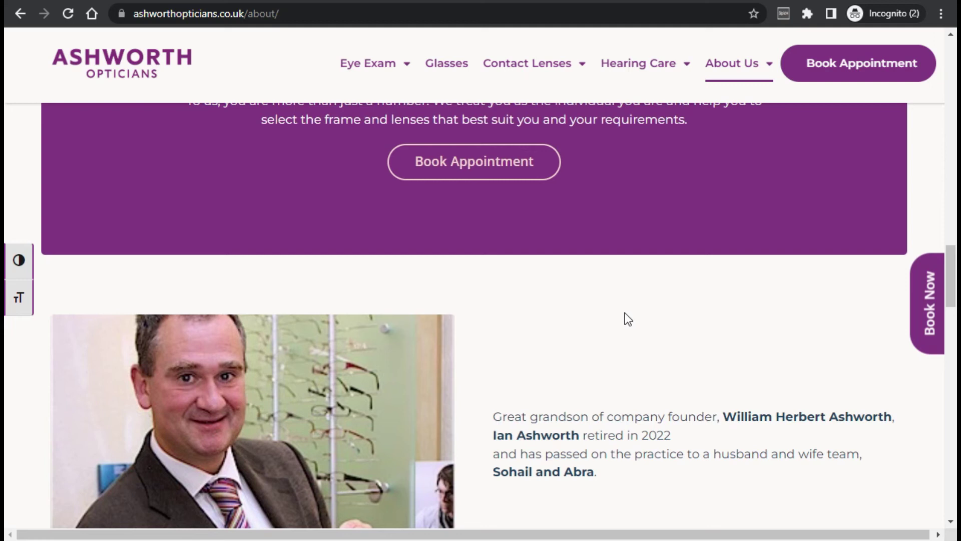
scroll(592, 331, "down", 2)
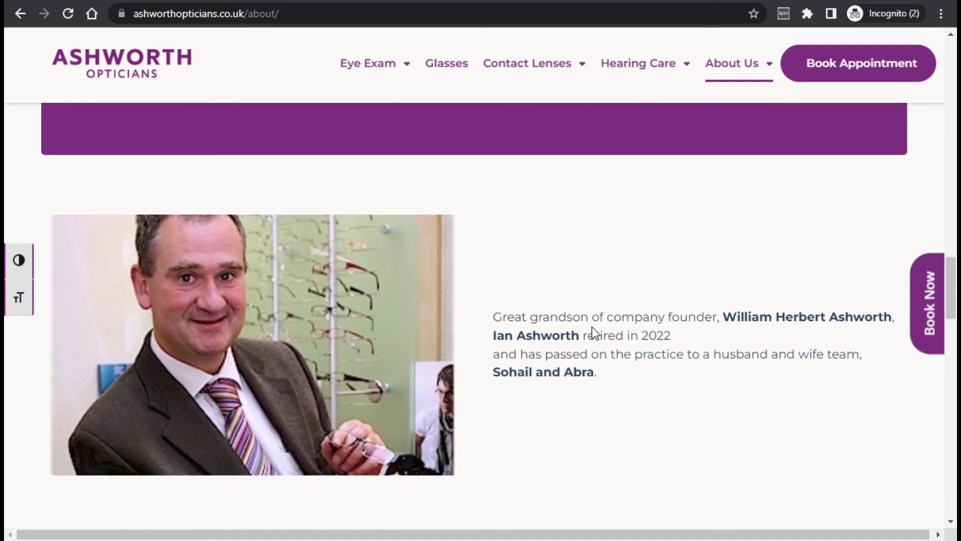
scroll(592, 327, "up", 2)
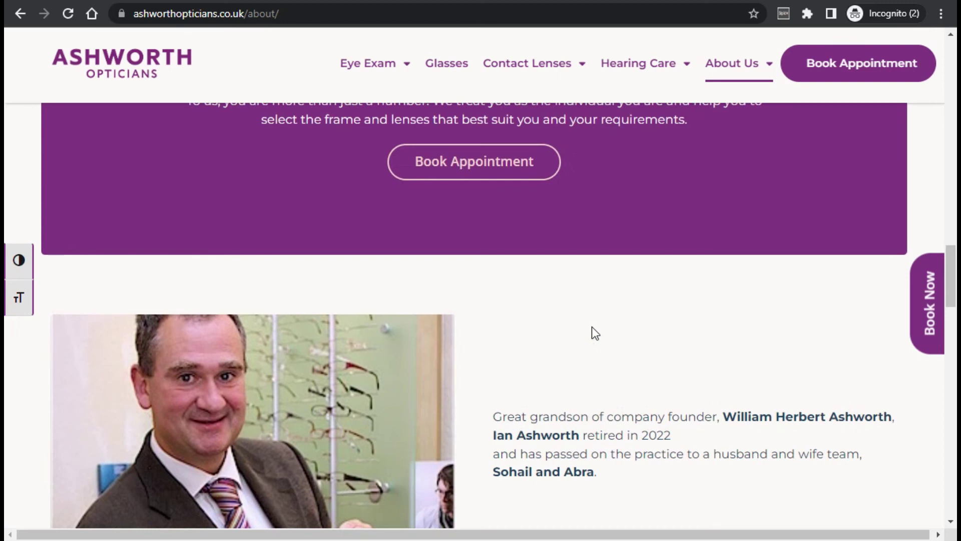
scroll(592, 326, "up", 2)
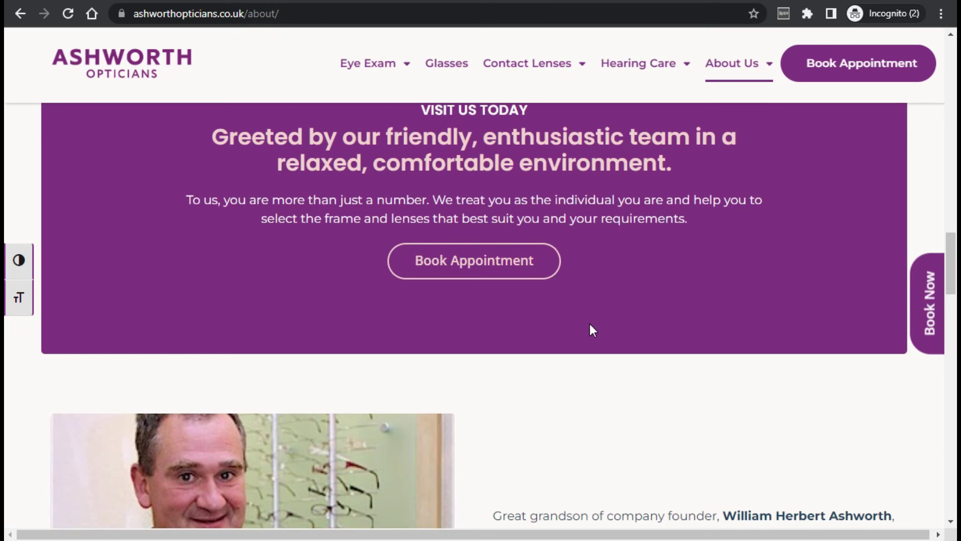
scroll(589, 324, "up", 2)
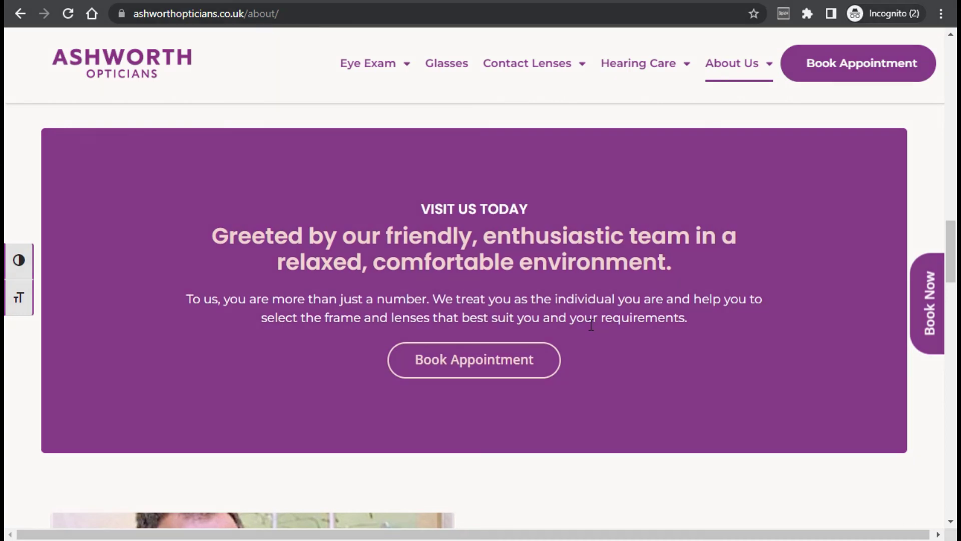
scroll(591, 324, "down", 2)
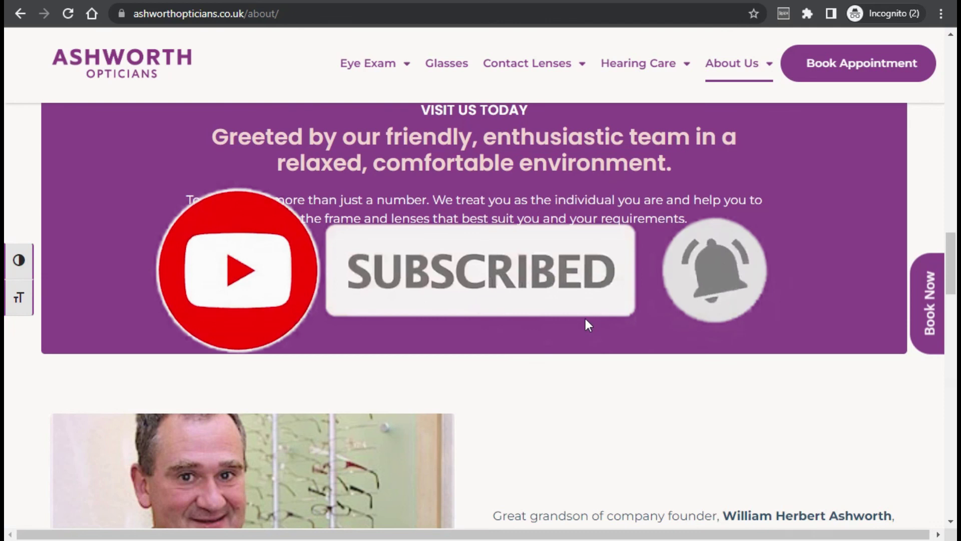
scroll(584, 318, "up", 2)
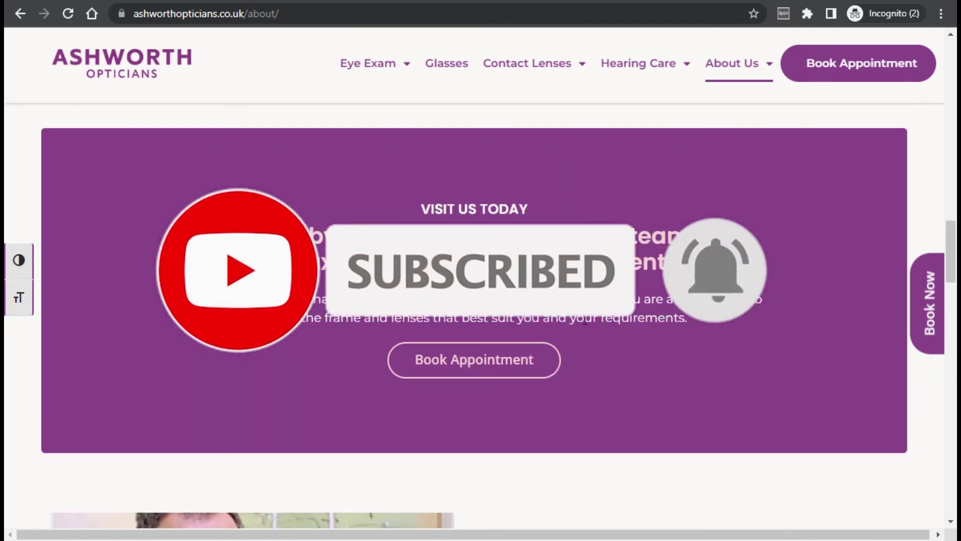